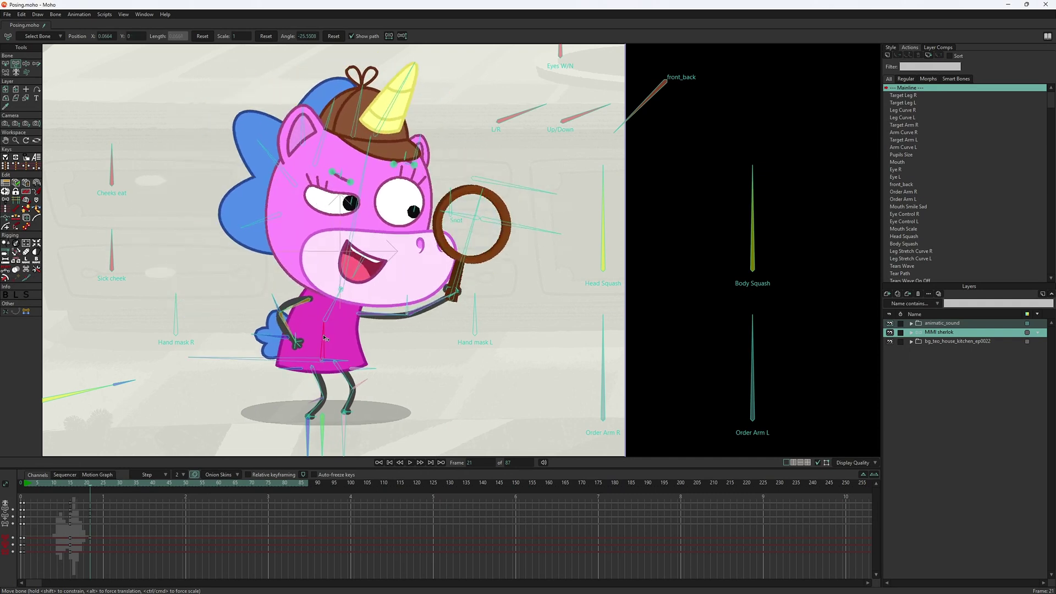
# Step: Swing down and shrink the magnifier arm, then rotate Body Squash to tilt the unicorn
pyautogui.moveTo(385, 308)
pyautogui.mouseDown()
pyautogui.moveTo(357, 318)
pyautogui.moveTo(380, 337)
pyautogui.mouseUp()
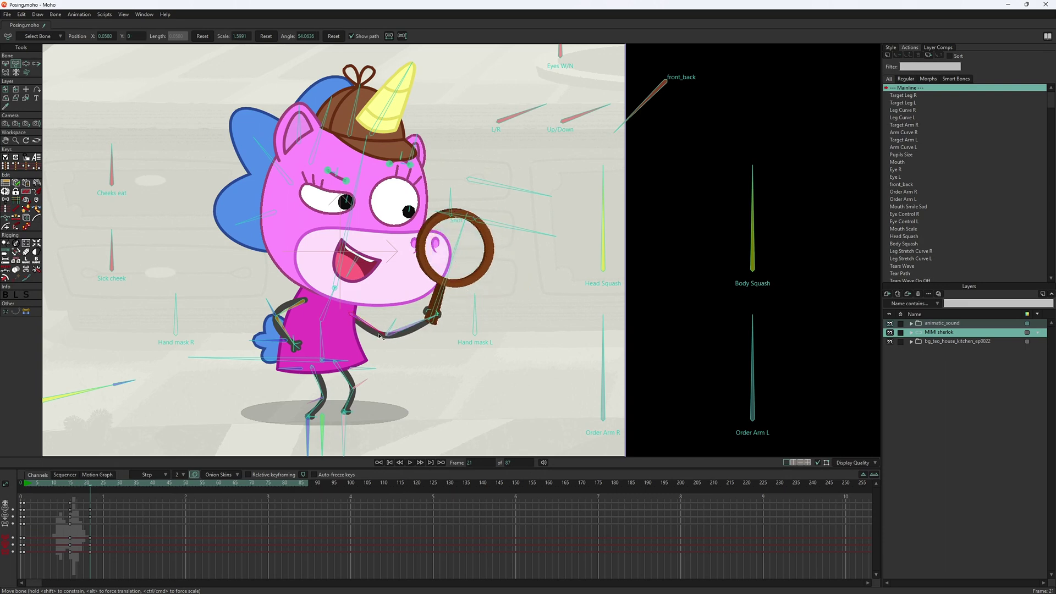
pyautogui.moveTo(380, 336); pyautogui.dragTo(321, 249)
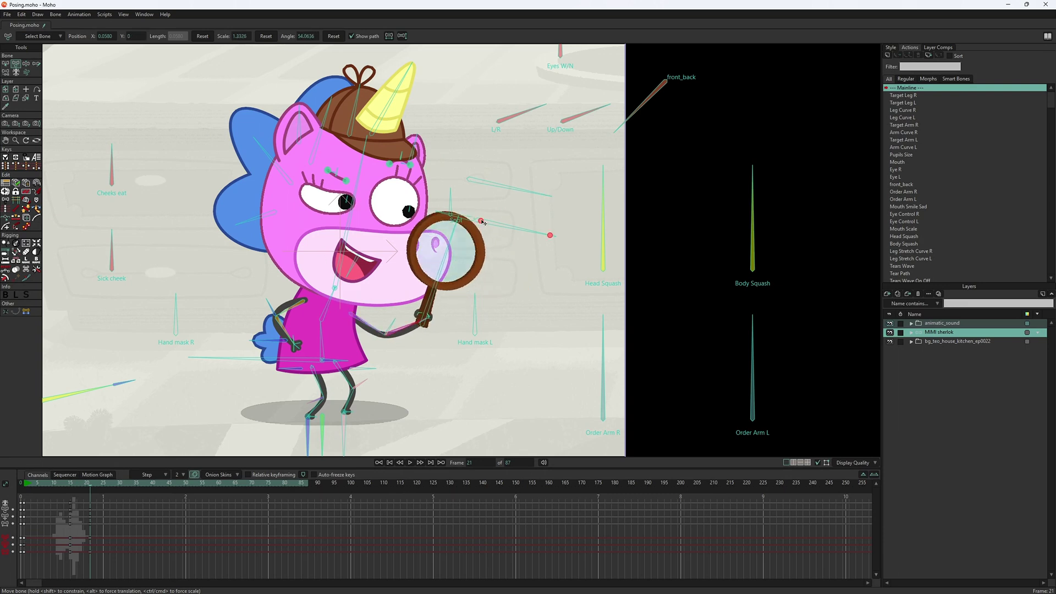
pyautogui.click(754, 209)
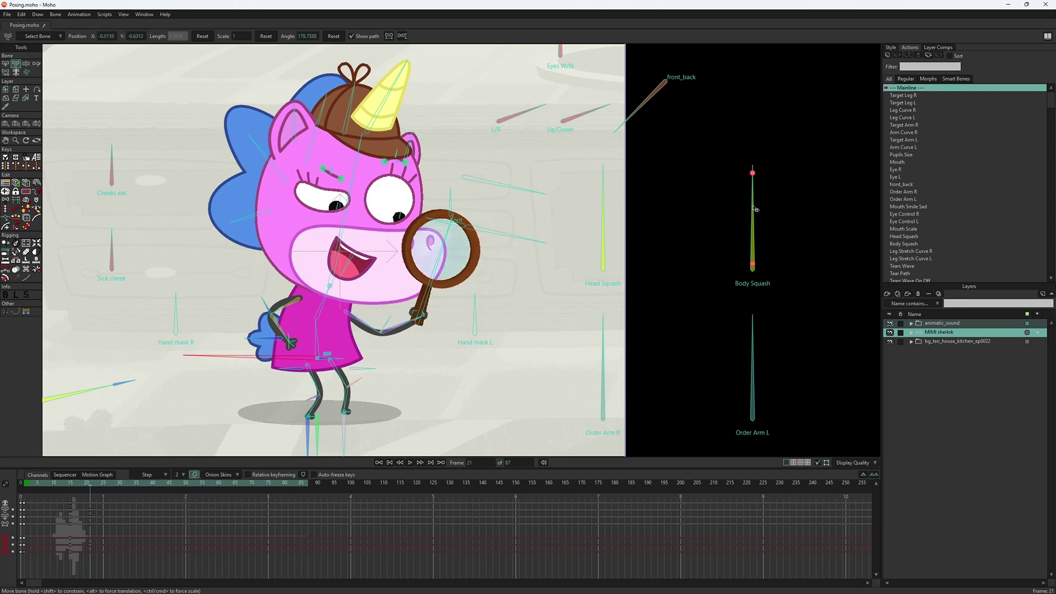
pyautogui.moveTo(755, 209); pyautogui.dragTo(712, 220)
pyautogui.click(296, 308)
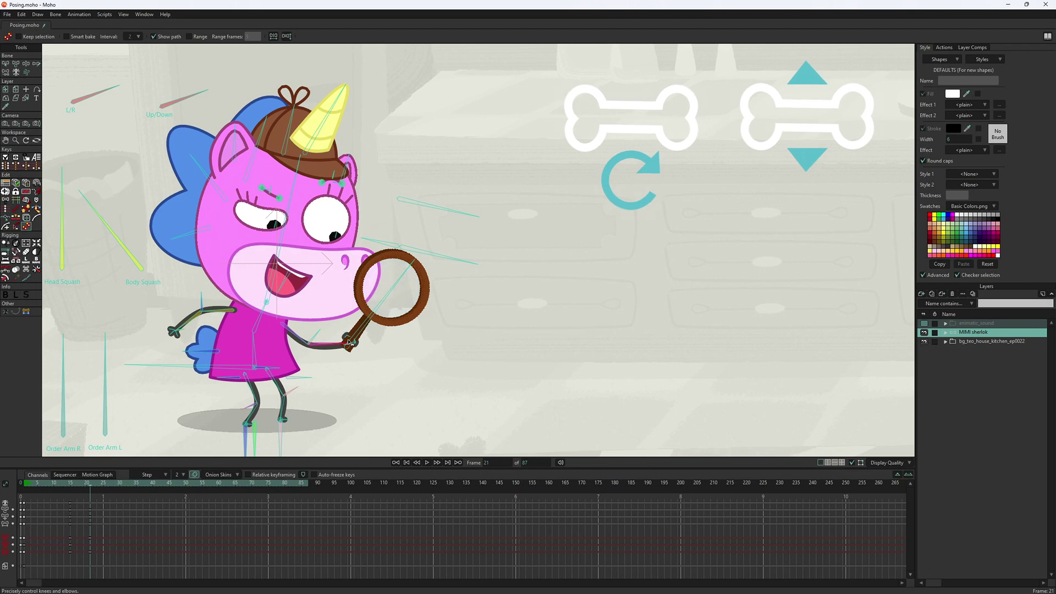
# Step: Move the magnifying glass over the unicorn's snout and shift it slightly right
pyautogui.moveTo(333, 344); pyautogui.dragTo(353, 331)
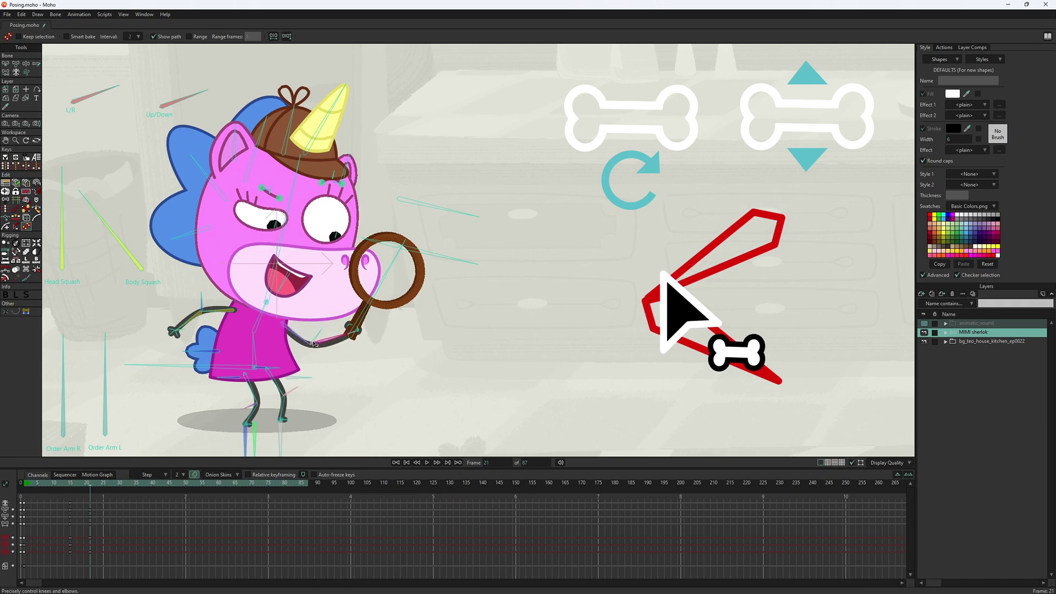
pyautogui.moveTo(351, 332); pyautogui.dragTo(358, 337)
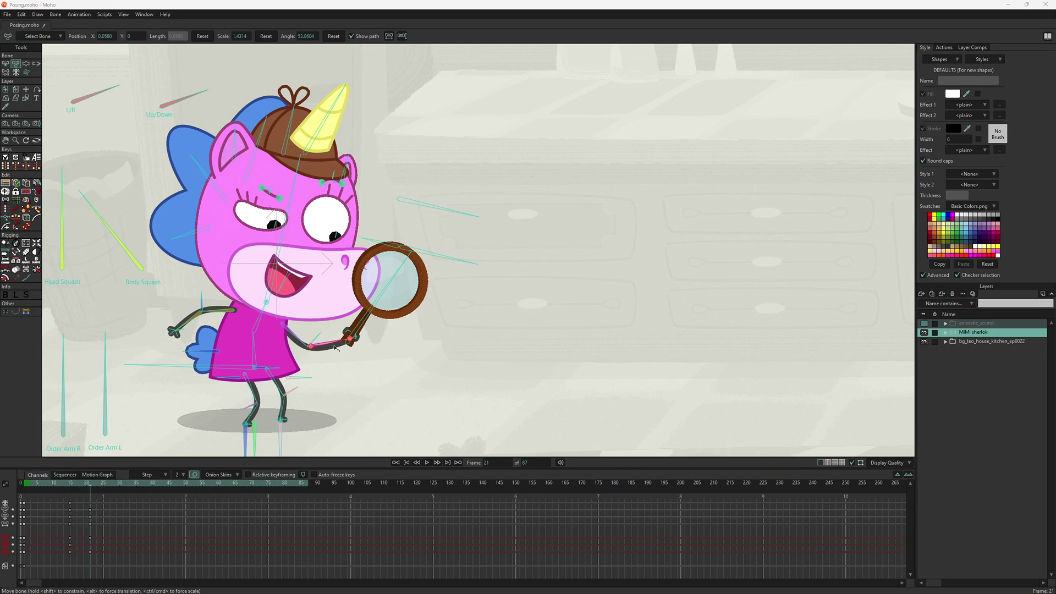
# Step: Shrink and tilt the magnifier bone down, then extend the arm by posing the hand with MR Pose Tool
pyautogui.moveTo(335, 345); pyautogui.dragTo(328, 346)
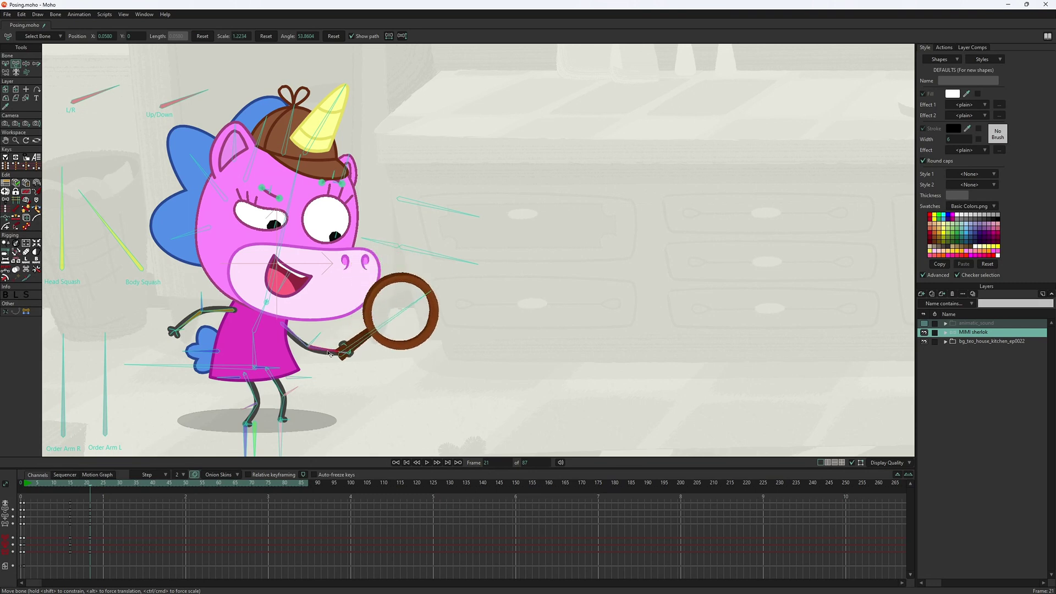
pyautogui.moveTo(328, 345); pyautogui.dragTo(330, 352)
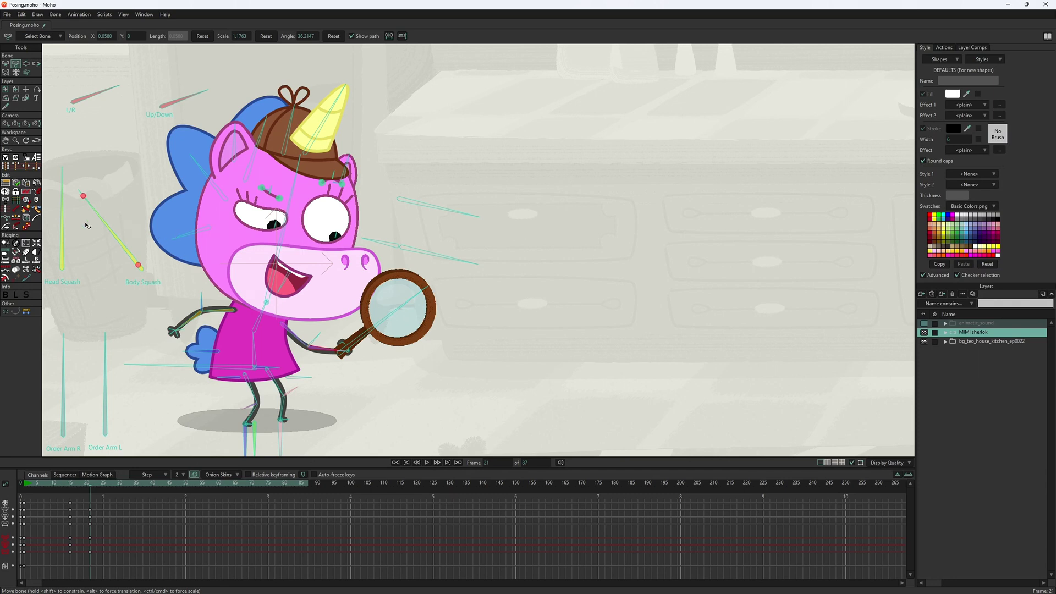
pyautogui.click(29, 227)
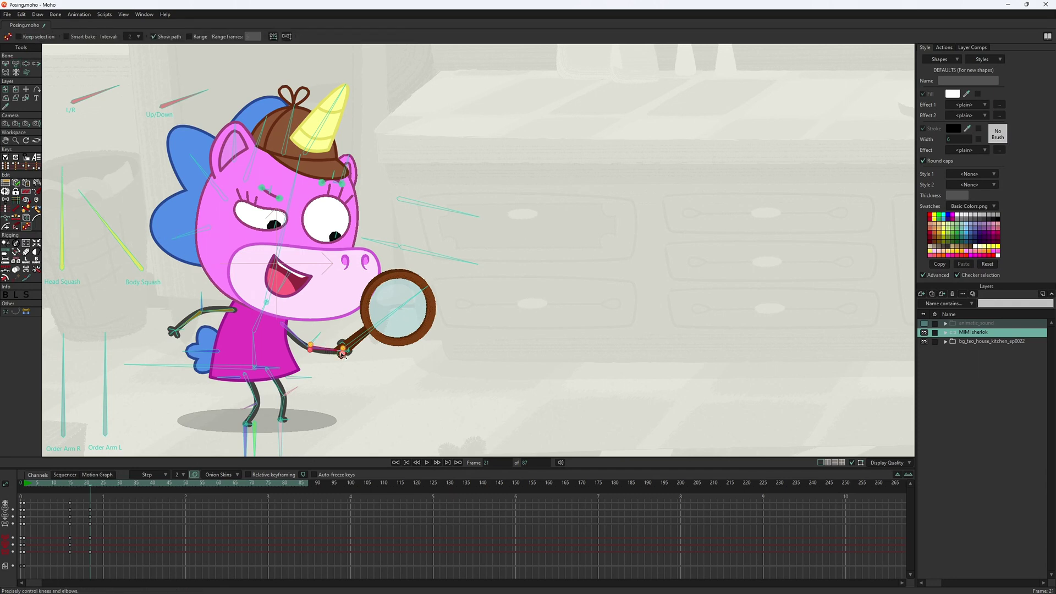
pyautogui.moveTo(342, 355)
pyautogui.mouseDown()
pyautogui.moveTo(365, 378)
pyautogui.moveTo(352, 341)
pyautogui.moveTo(377, 386)
pyautogui.moveTo(337, 383)
pyautogui.moveTo(434, 364)
pyautogui.mouseUp()
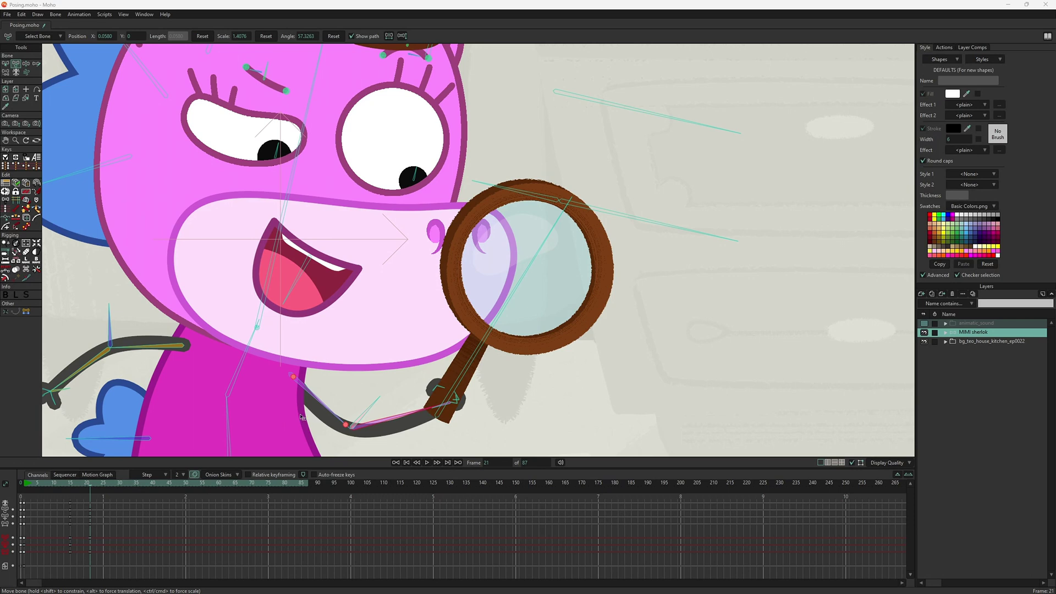
# Step: Lift the glass arm, shorten and raise the forearm, then pull the elbow down
pyautogui.moveTo(301, 417)
pyautogui.mouseDown()
pyautogui.moveTo(341, 381)
pyautogui.moveTo(389, 372)
pyautogui.moveTo(406, 402)
pyautogui.mouseUp()
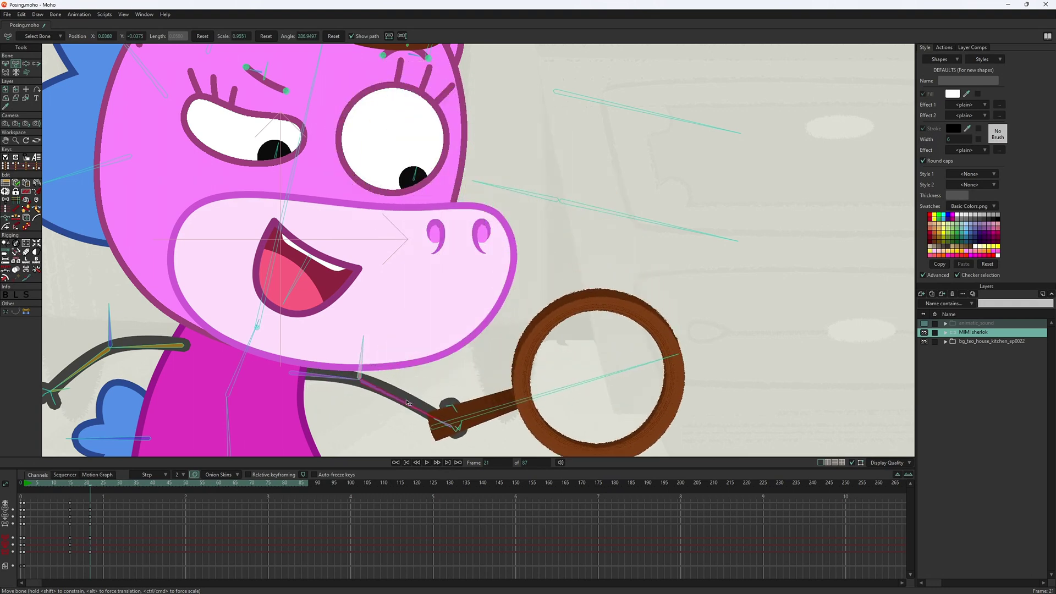
pyautogui.click(407, 403)
pyautogui.moveTo(412, 406)
pyautogui.mouseDown()
pyautogui.moveTo(328, 389)
pyautogui.moveTo(391, 400)
pyautogui.moveTo(429, 424)
pyautogui.mouseUp()
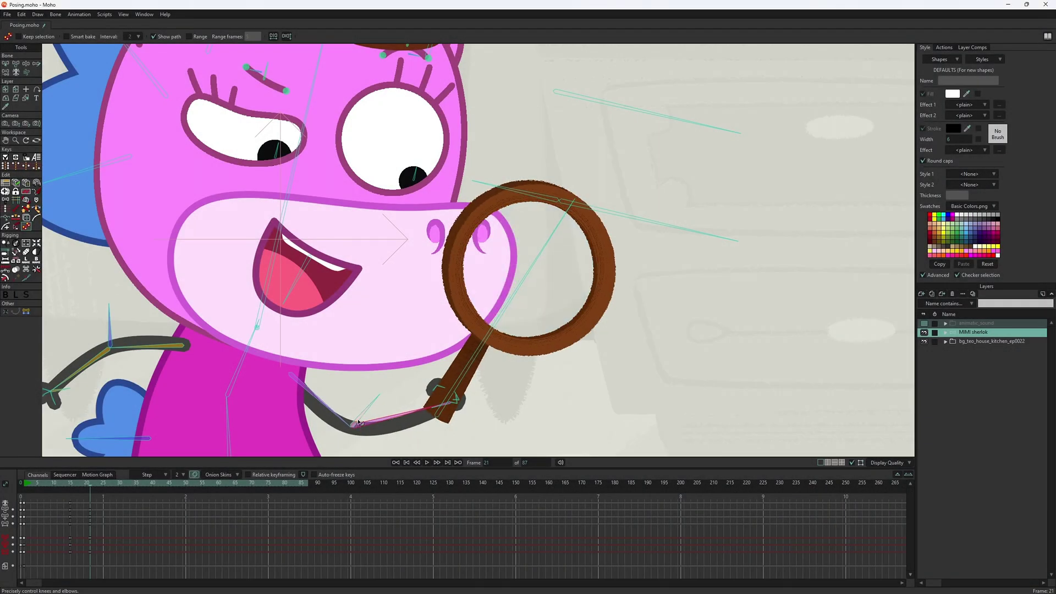
pyautogui.moveTo(359, 422)
pyautogui.mouseDown()
pyautogui.moveTo(371, 385)
pyautogui.moveTo(369, 426)
pyautogui.moveTo(376, 368)
pyautogui.mouseUp()
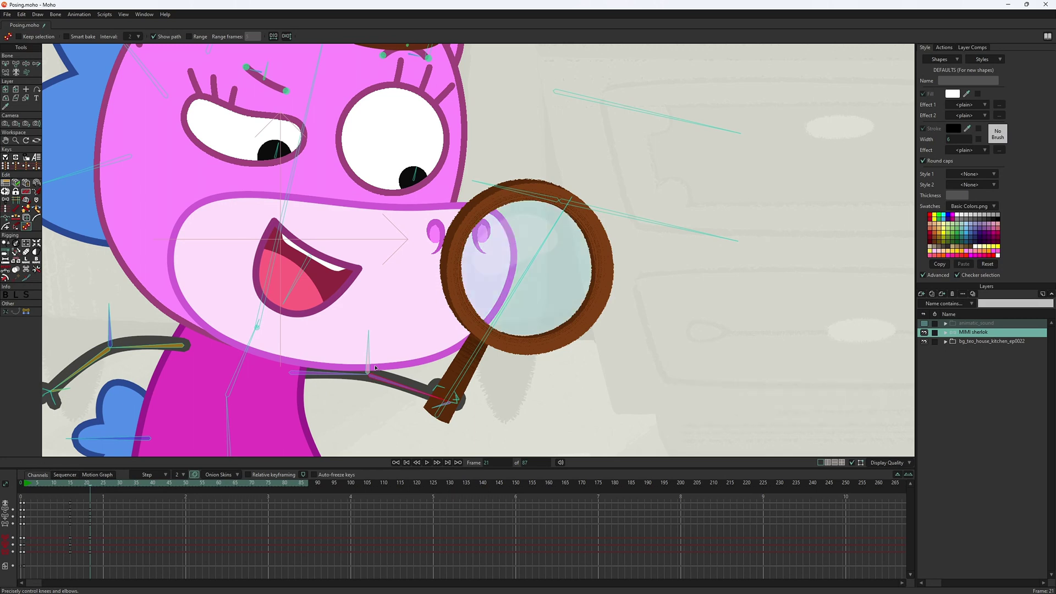
pyautogui.moveTo(376, 367)
pyautogui.mouseDown()
pyautogui.moveTo(340, 422)
pyautogui.moveTo(352, 350)
pyautogui.moveTo(336, 416)
pyautogui.mouseUp()
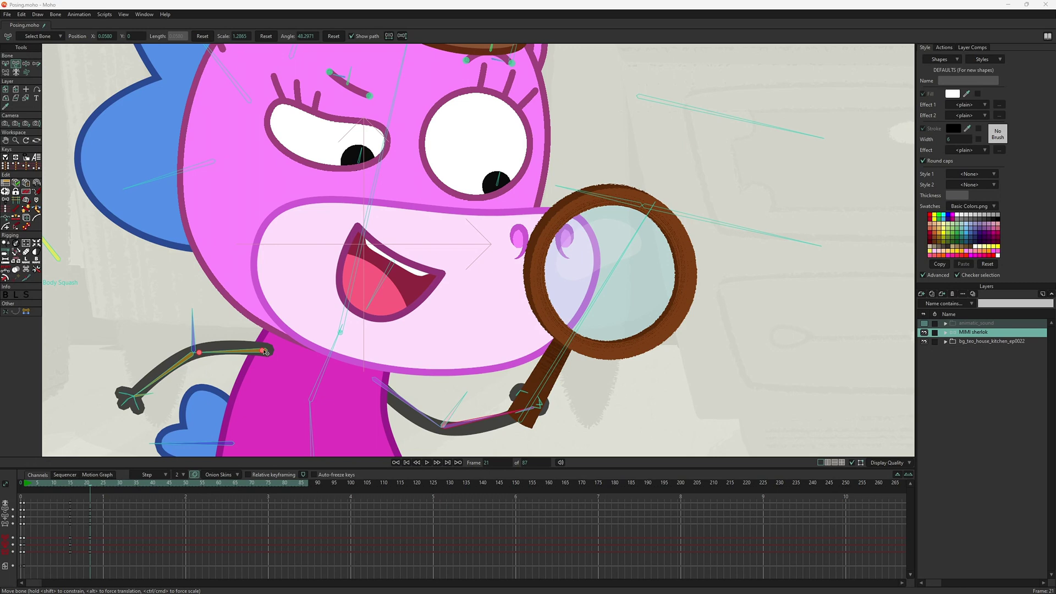
# Step: Pose the free arm with MR Pose Tool: bend the elbow, raise the hand roughly horizontal, and lower the elbow
pyautogui.moveTo(264, 352); pyautogui.dragTo(266, 366)
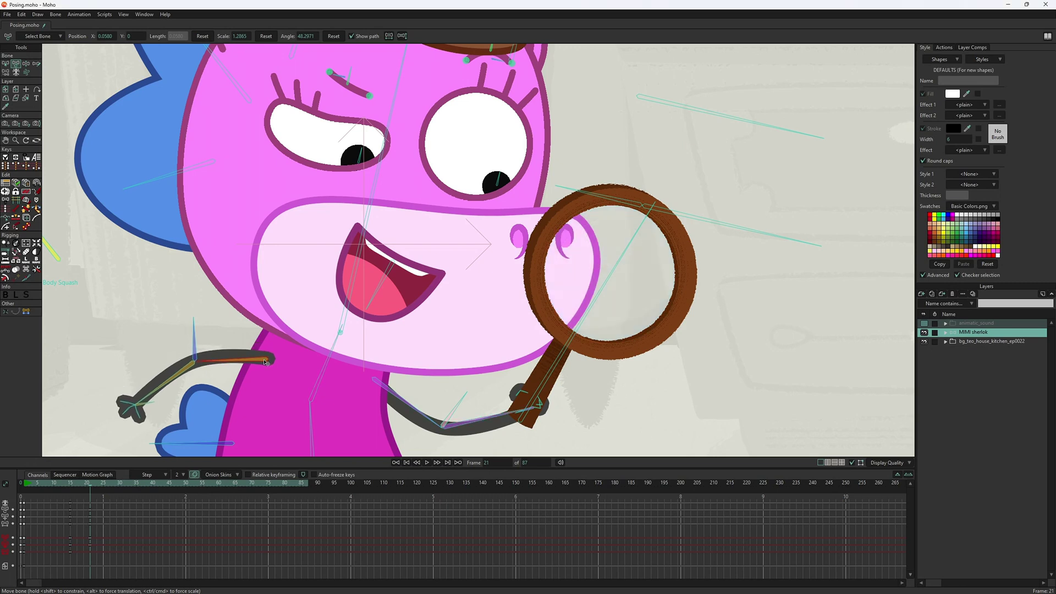
pyautogui.click(251, 367)
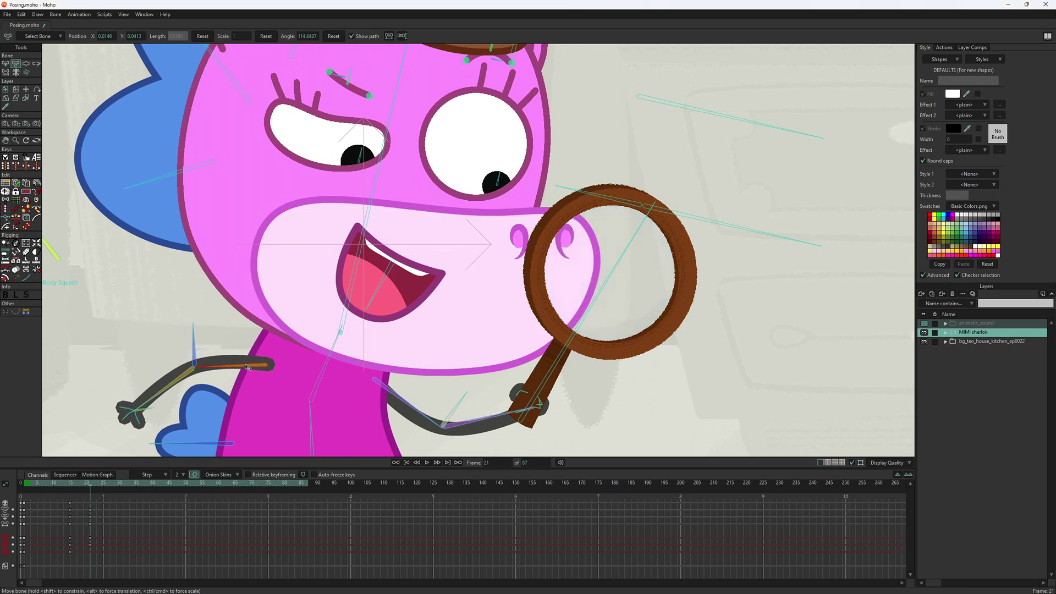
pyautogui.moveTo(248, 367); pyautogui.dragTo(179, 370)
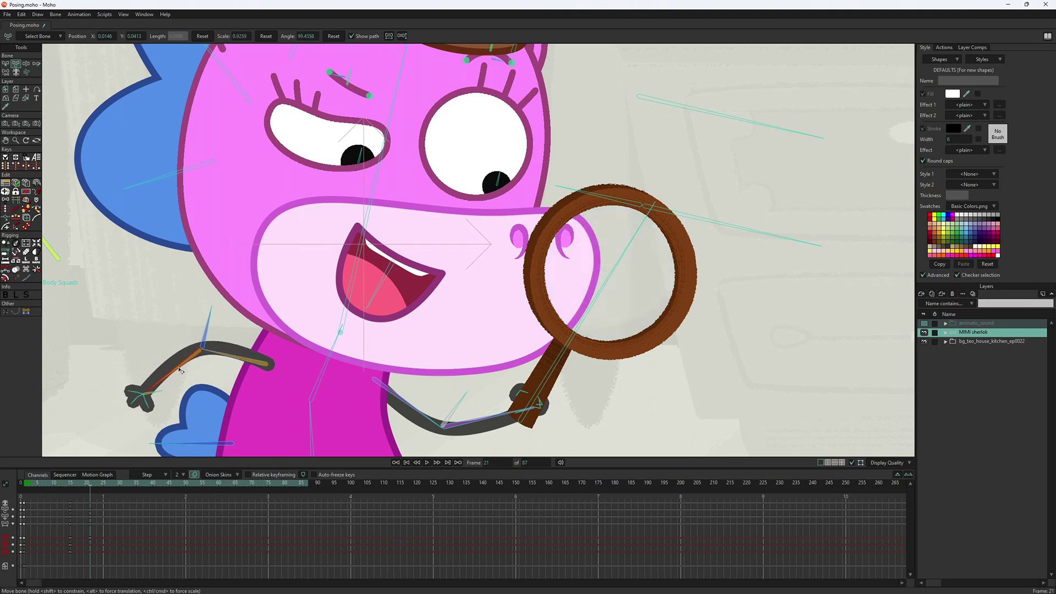
pyautogui.click(181, 370)
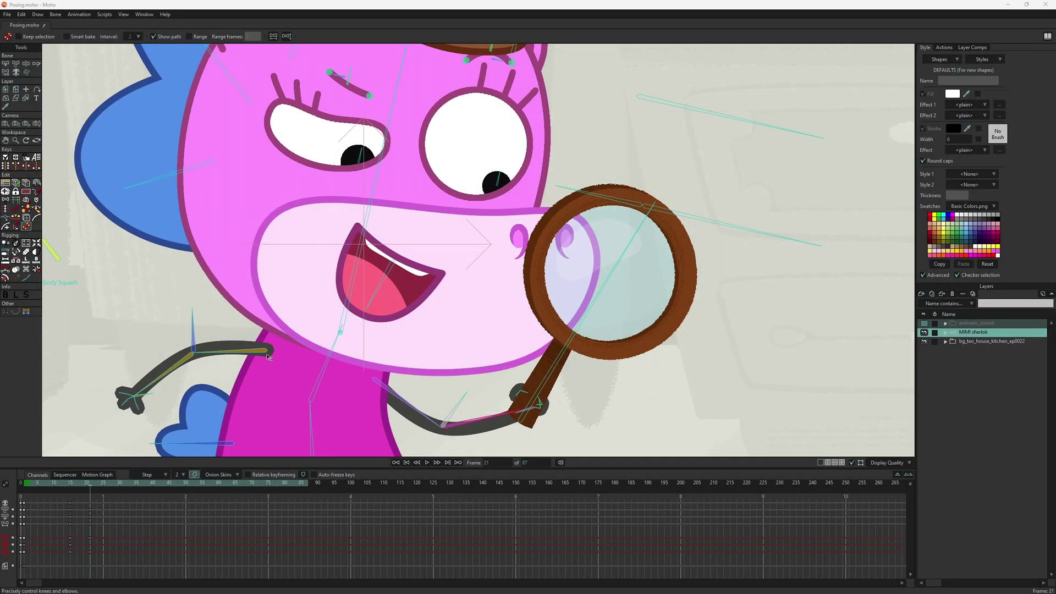
pyautogui.press('alt')
pyautogui.moveTo(264, 353); pyautogui.dragTo(263, 380)
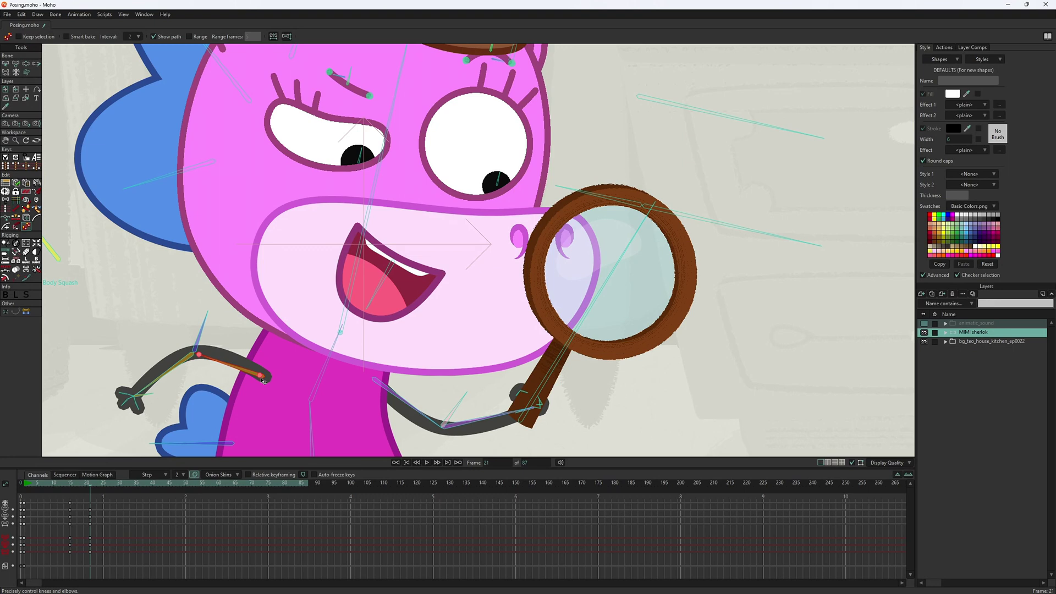
pyautogui.moveTo(262, 379); pyautogui.dragTo(264, 350)
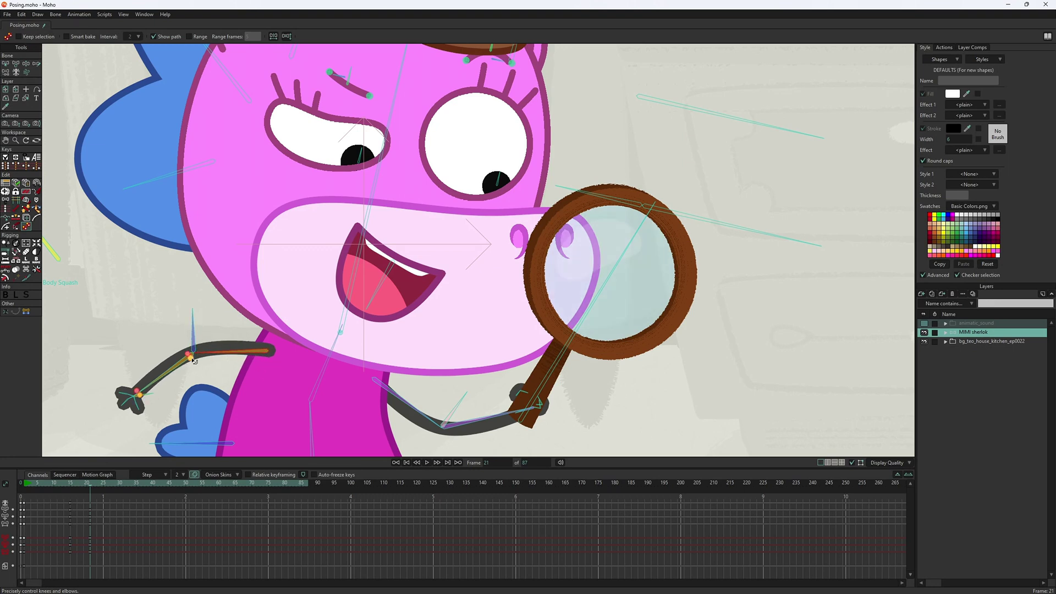
pyautogui.moveTo(193, 360)
pyautogui.mouseDown()
pyautogui.moveTo(184, 398)
pyautogui.moveTo(144, 351)
pyautogui.mouseUp()
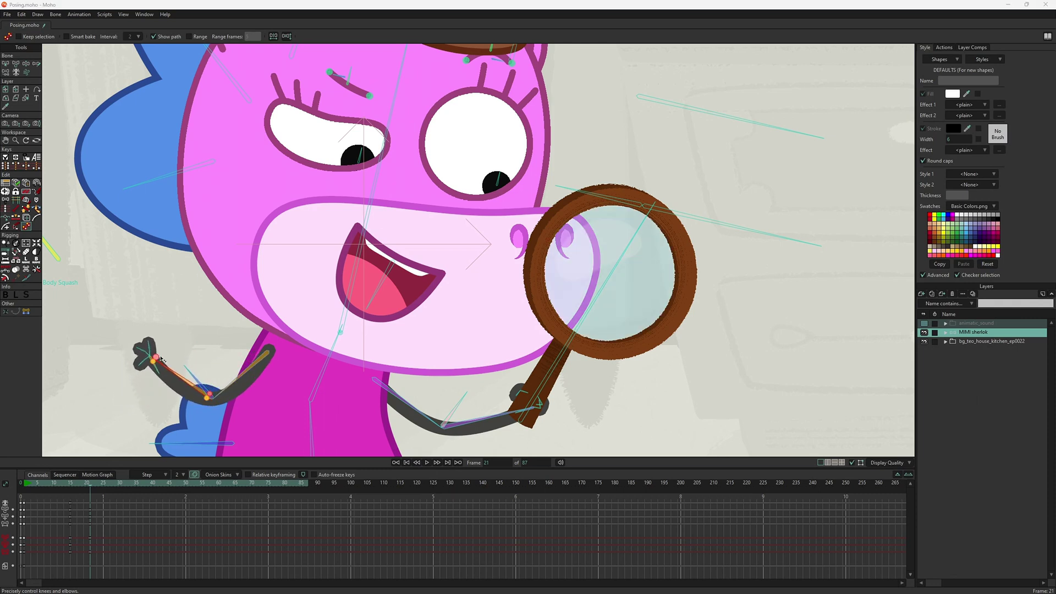
# Step: Raise the magnifier arm's elbow and nudge its forearm and shoulder slightly
pyautogui.moveTo(527, 408); pyautogui.dragTo(528, 406)
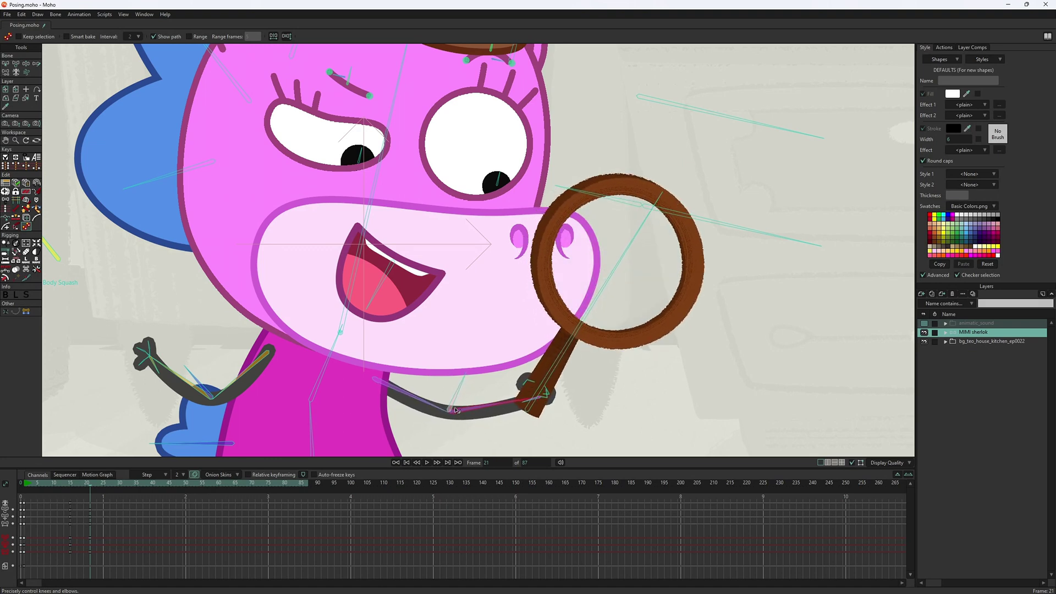
pyautogui.moveTo(455, 415); pyautogui.dragTo(450, 415)
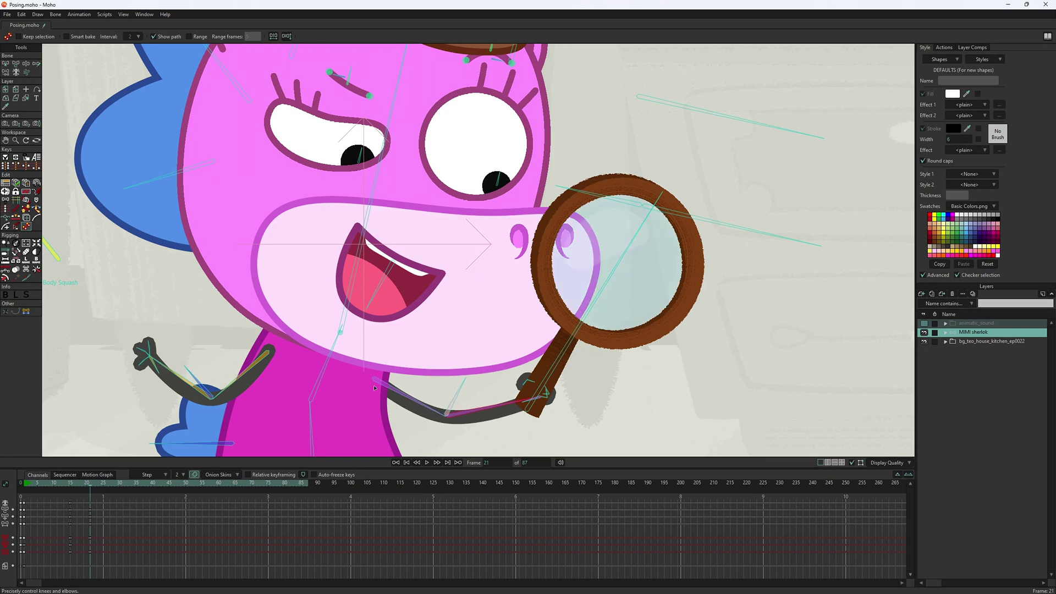
pyautogui.moveTo(378, 381); pyautogui.dragTo(379, 378)
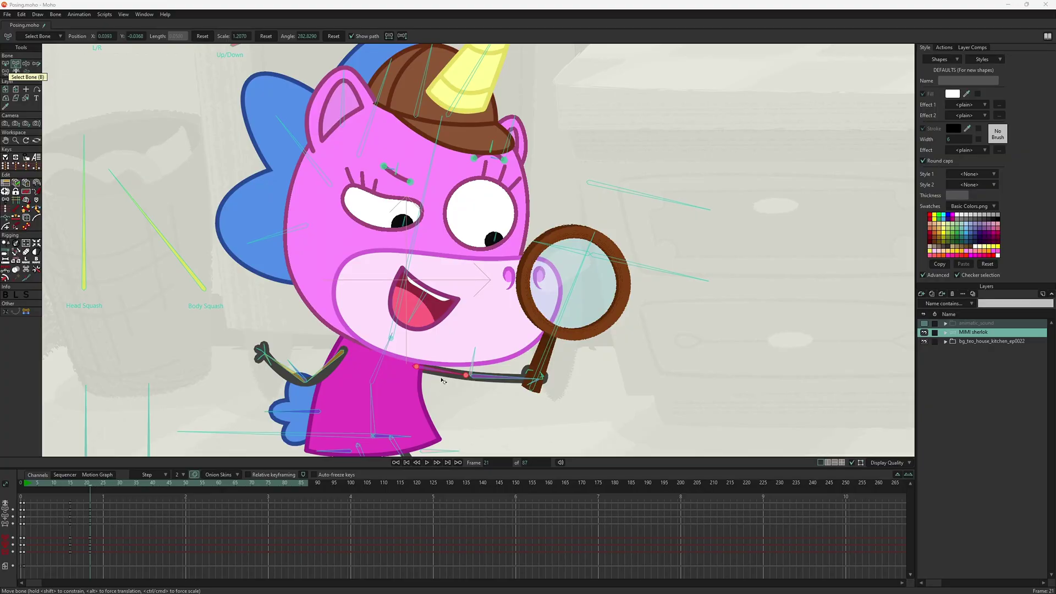
# Step: Stretch the forearm to bring the glass in front of the snout, then pull the hand down-right
pyautogui.moveTo(445, 374); pyautogui.dragTo(450, 371)
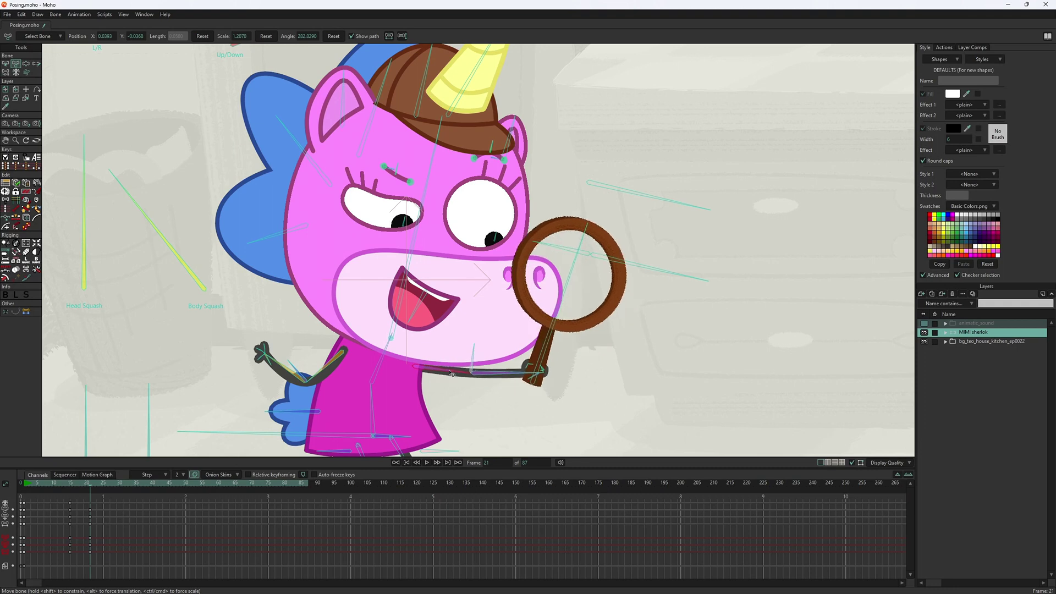
pyautogui.click(6, 63)
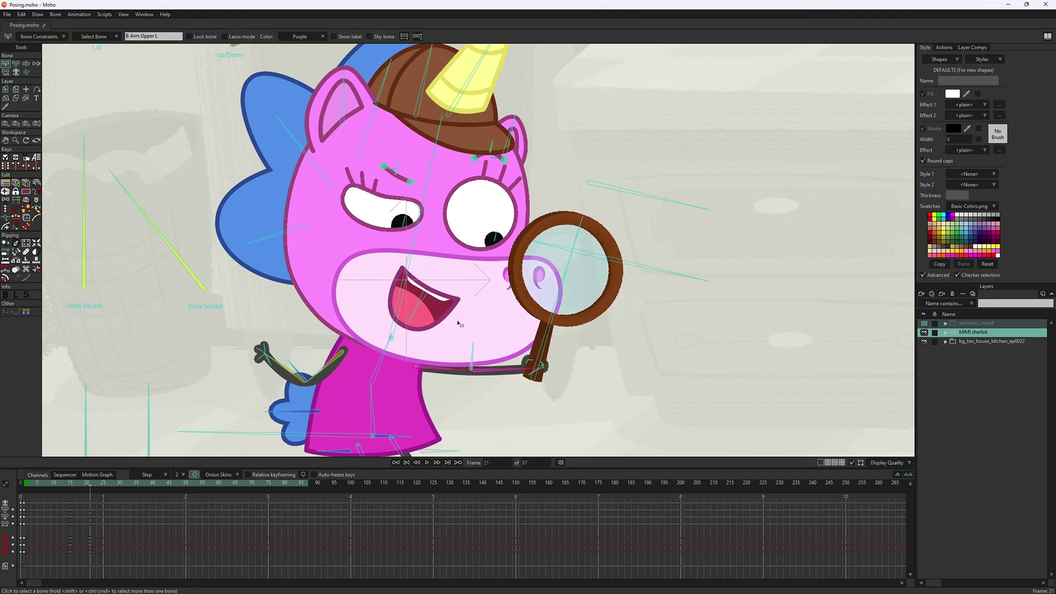
pyautogui.press('t')
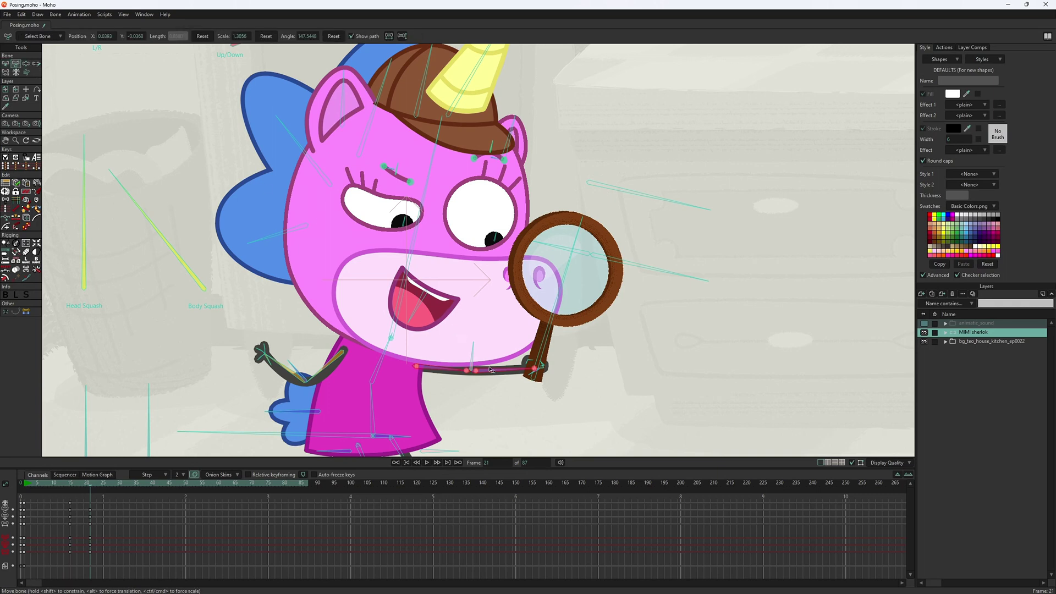
pyautogui.moveTo(491, 370); pyautogui.dragTo(528, 369)
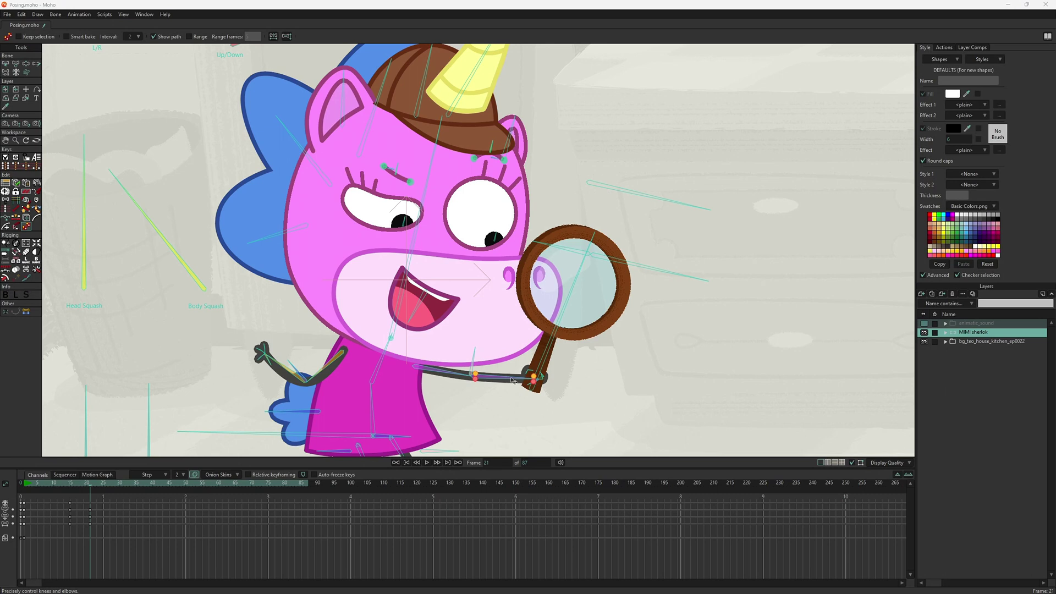
pyautogui.moveTo(534, 379)
pyautogui.mouseDown()
pyautogui.moveTo(570, 352)
pyautogui.moveTo(568, 371)
pyautogui.mouseUp()
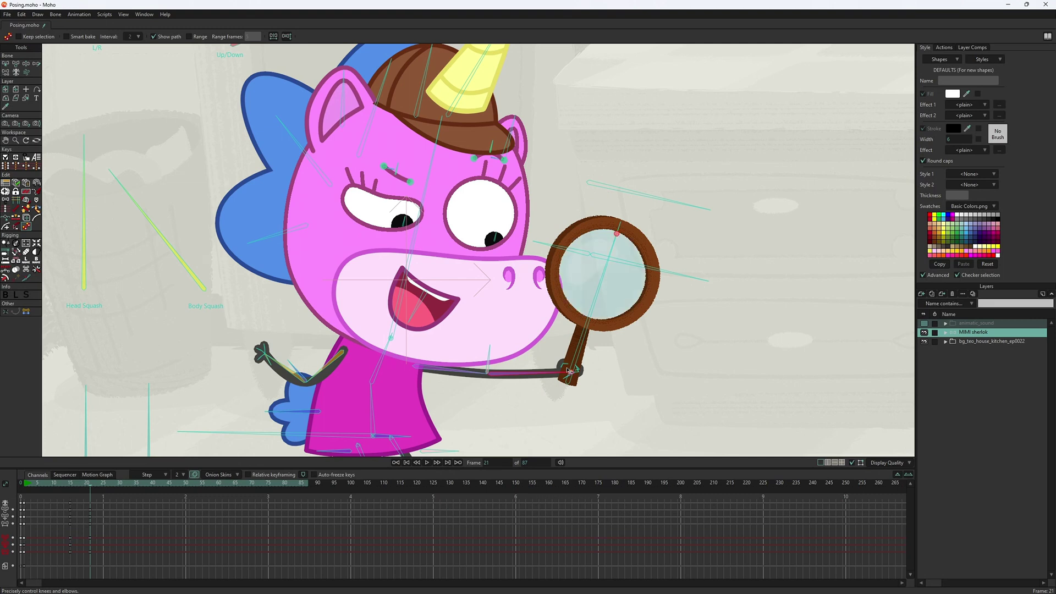
pyautogui.moveTo(569, 370)
pyautogui.mouseDown()
pyautogui.moveTo(477, 390)
pyautogui.moveTo(536, 373)
pyautogui.mouseUp()
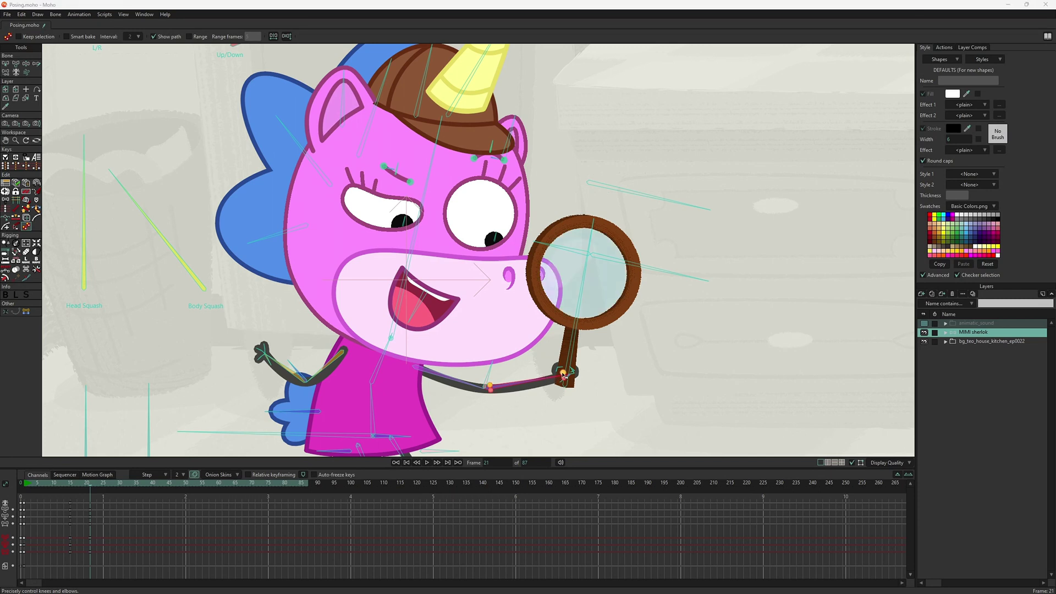
pyautogui.moveTo(563, 376)
pyautogui.mouseDown()
pyautogui.moveTo(573, 449)
pyautogui.moveTo(628, 390)
pyautogui.moveTo(642, 444)
pyautogui.mouseUp()
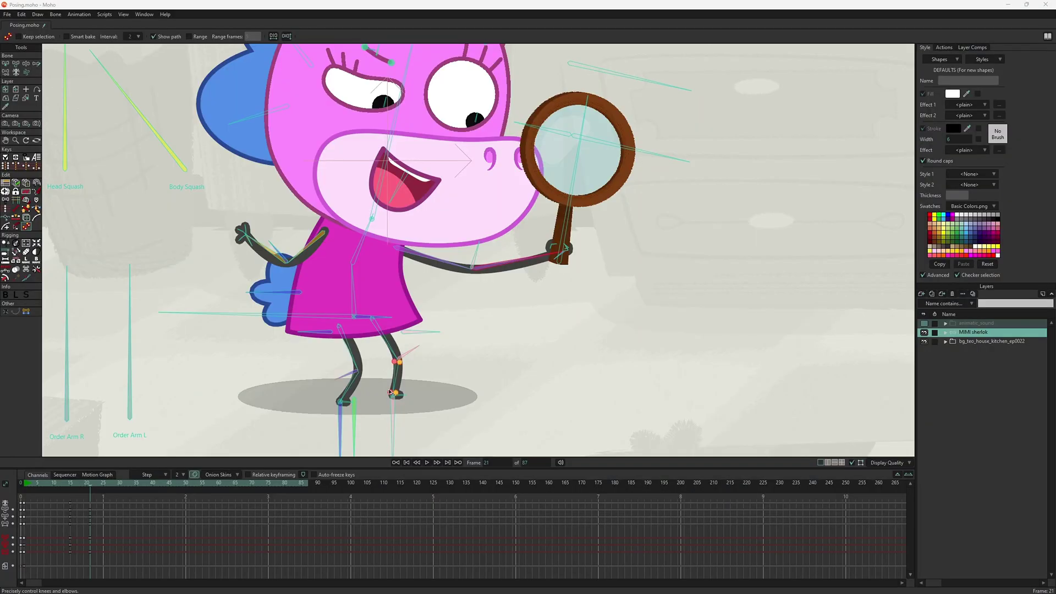
# Step: Lift the right foot to bend the knee, then set the leg back down
pyautogui.moveTo(389, 392); pyautogui.dragTo(373, 379)
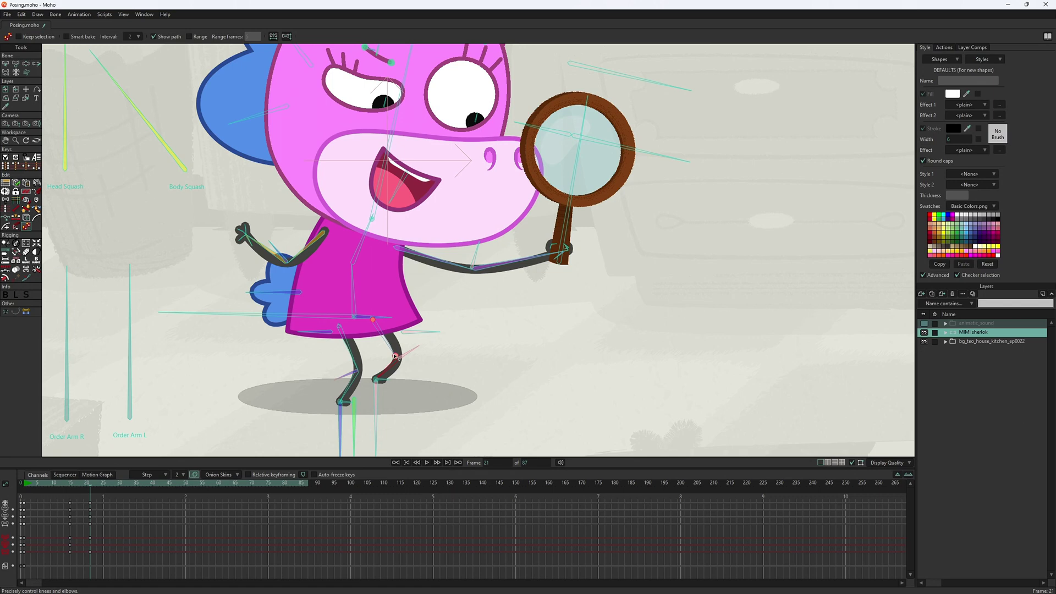
pyautogui.moveTo(395, 356); pyautogui.dragTo(399, 374)
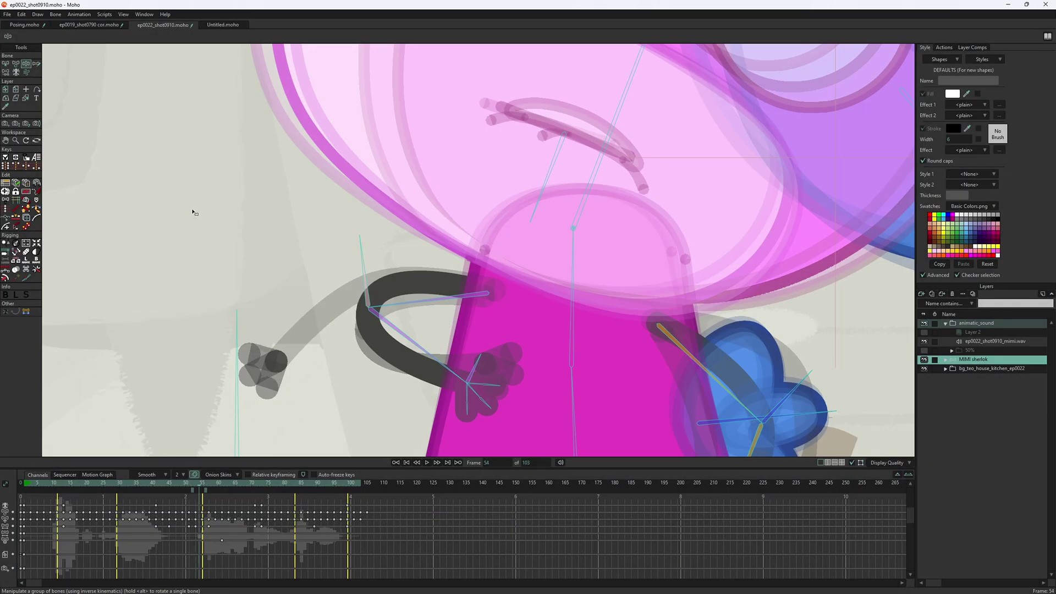
pyautogui.hotkey('ctrl', 'Right')
pyautogui.hotkey('ctrl', 'Right')
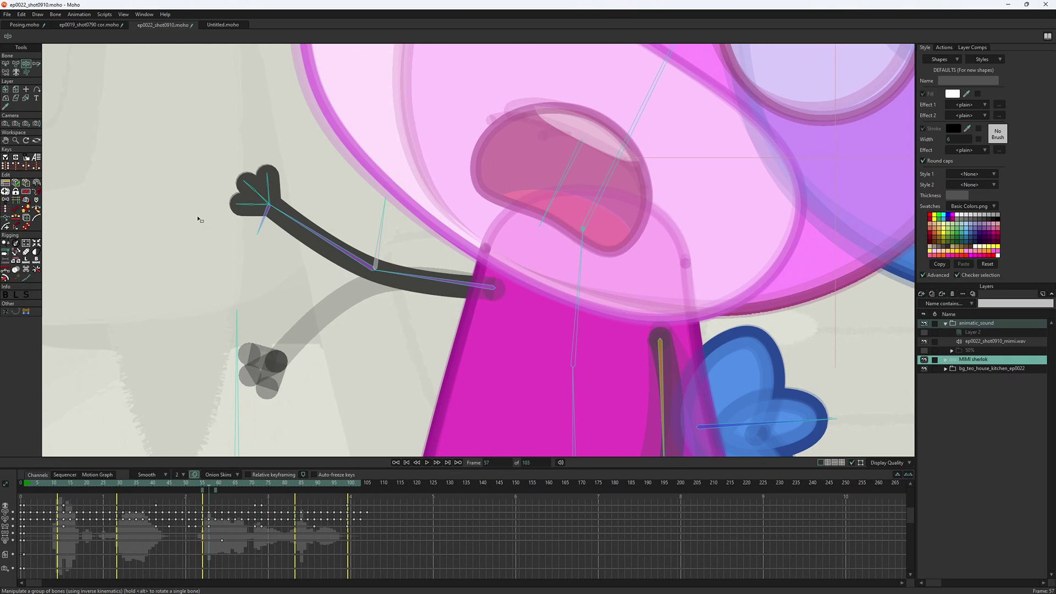
# Step: At frame 57, try swinging the arm downward, then undo it
pyautogui.moveTo(299, 225); pyautogui.dragTo(303, 248)
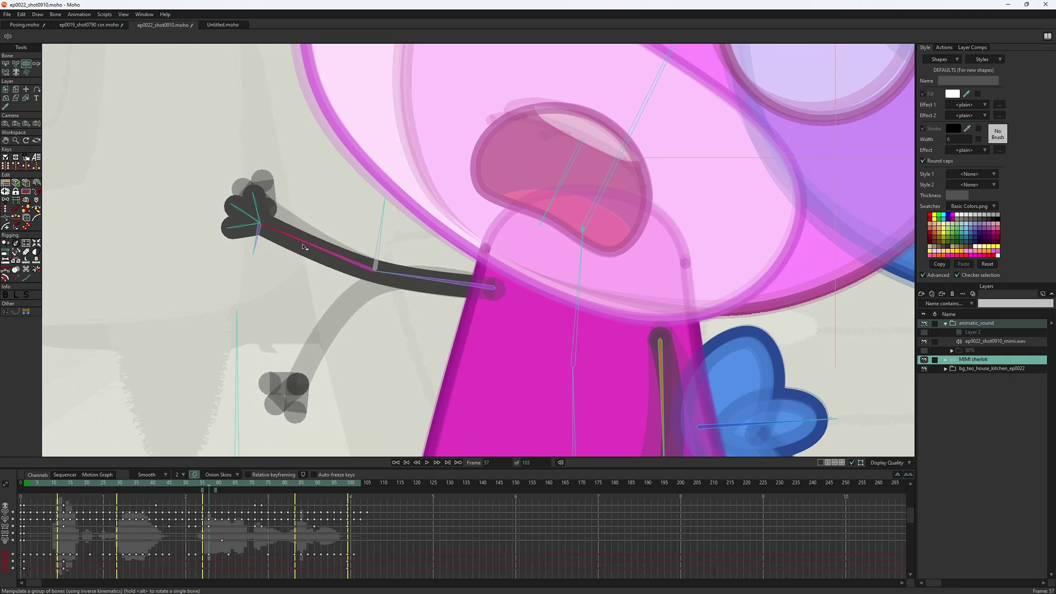
pyautogui.hotkey('ctrl', 'z')
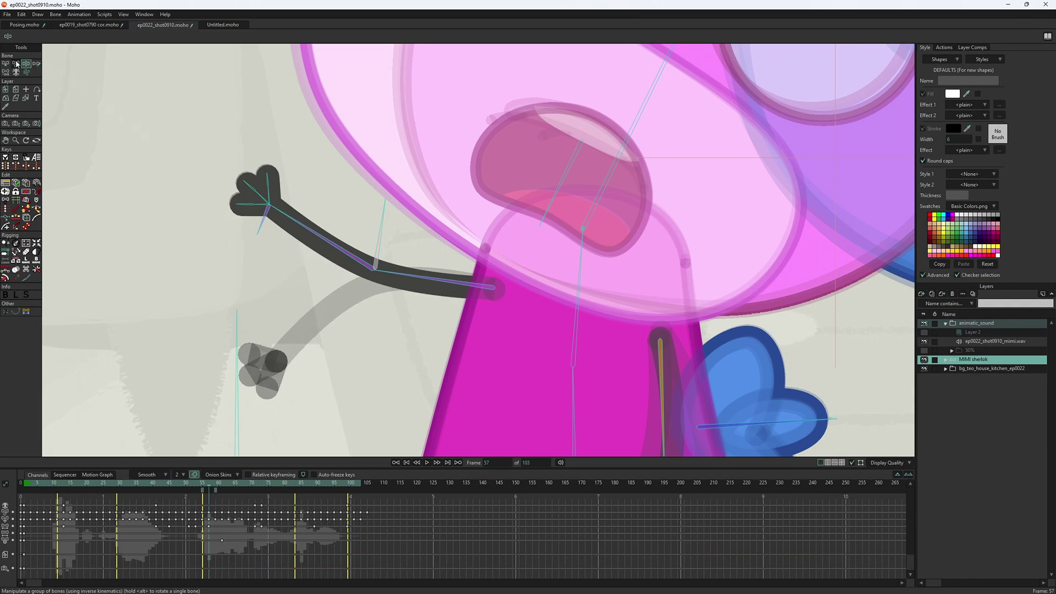
# Step: Marquee-select all bones of the raised arm and drag the arm downward with Manipulate Bones
pyautogui.click(5, 63)
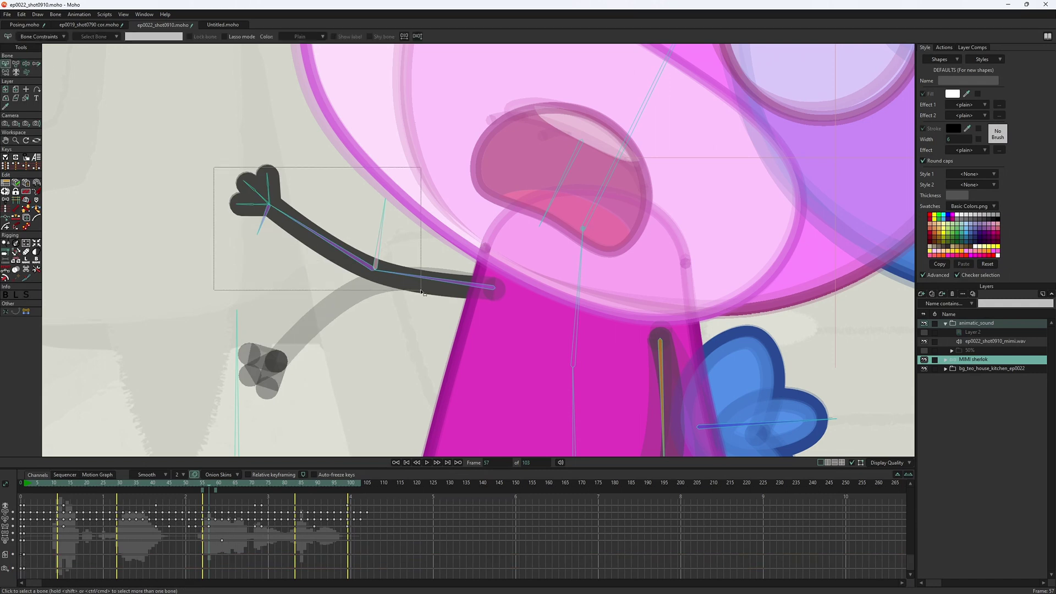
pyautogui.moveTo(215, 170); pyautogui.dragTo(495, 292)
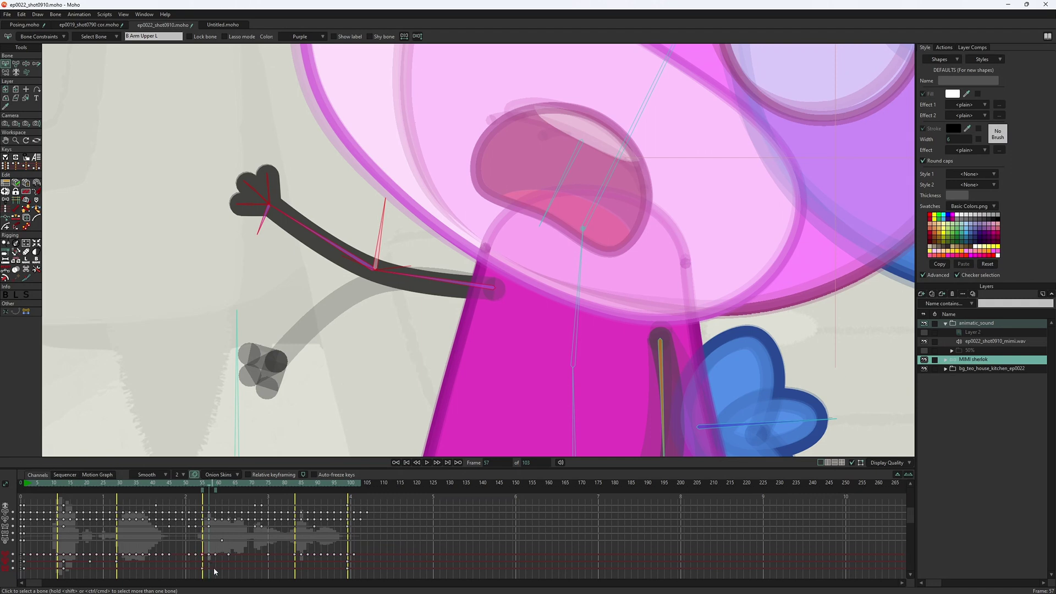
pyautogui.click(25, 64)
pyautogui.moveTo(310, 227); pyautogui.dragTo(303, 256)
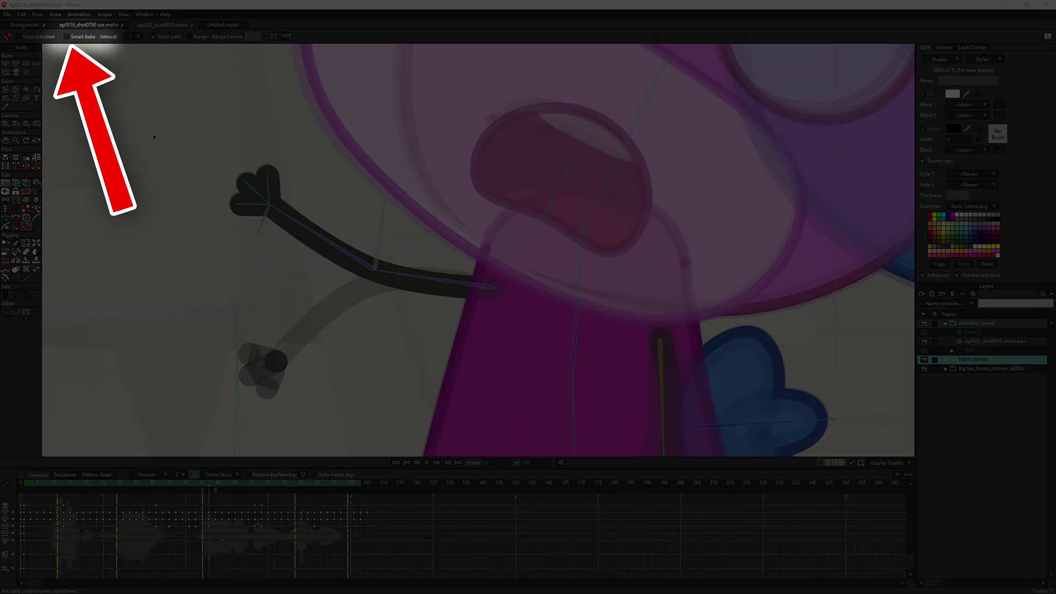
# Step: Enable Smart bake and rotate the hand, then at frame 55 swing the forearm down-left
pyautogui.click(81, 37)
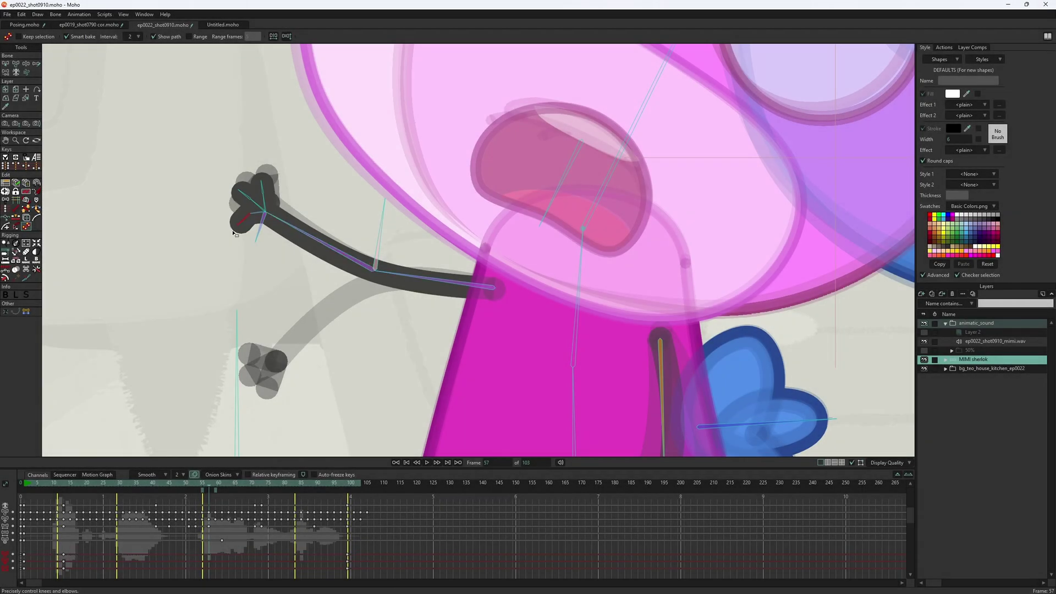
pyautogui.moveTo(245, 218)
pyautogui.mouseDown()
pyautogui.moveTo(238, 194)
pyautogui.moveTo(262, 186)
pyautogui.moveTo(240, 193)
pyautogui.mouseUp()
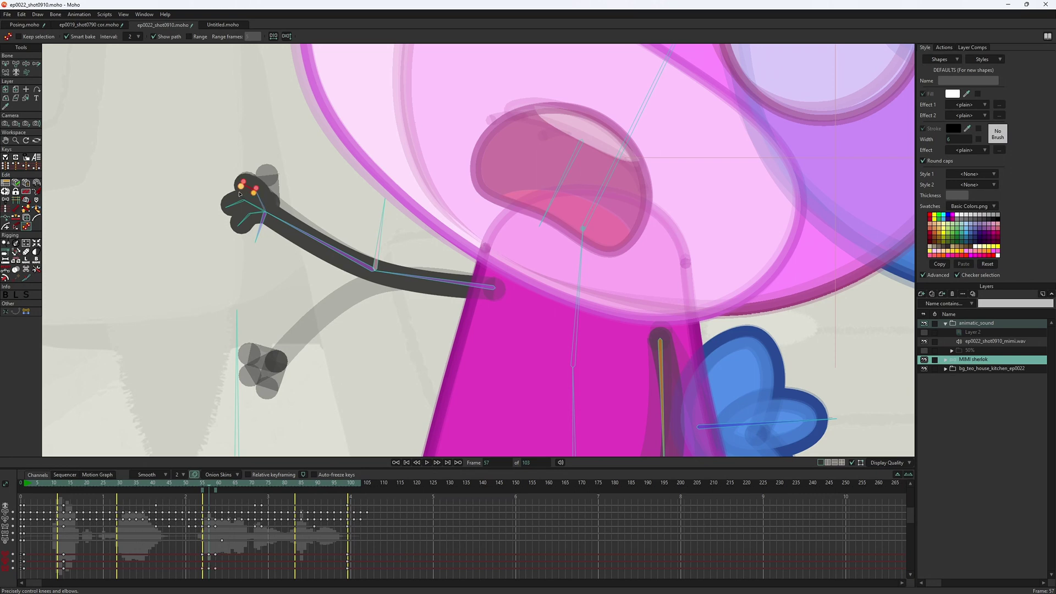
pyautogui.hotkey('ctrl', 'Left')
pyautogui.hotkey('ctrl', 'Left')
pyautogui.click(307, 338)
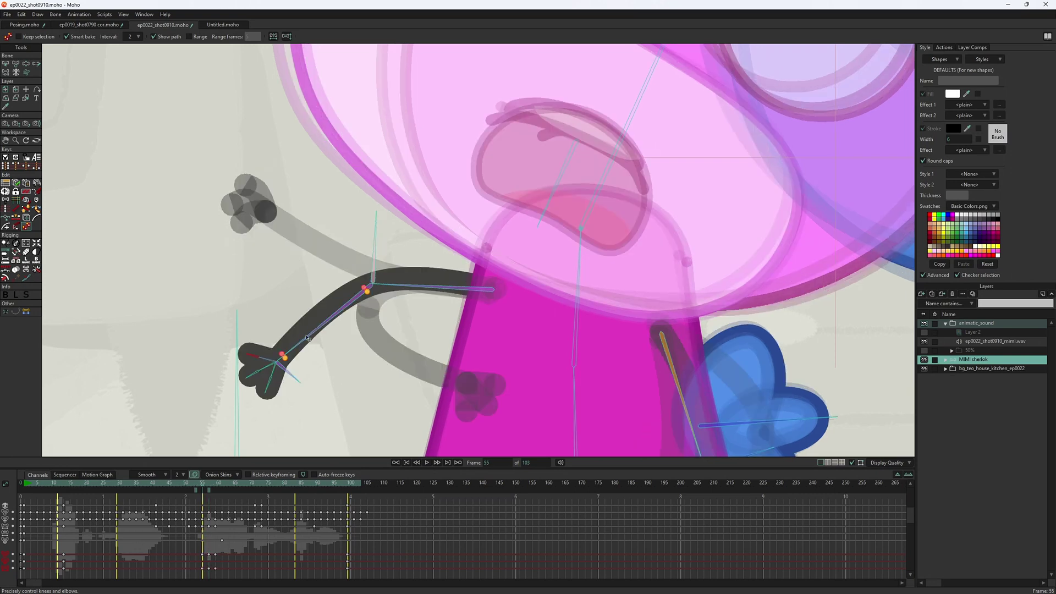
pyautogui.moveTo(307, 338); pyautogui.dragTo(373, 292)
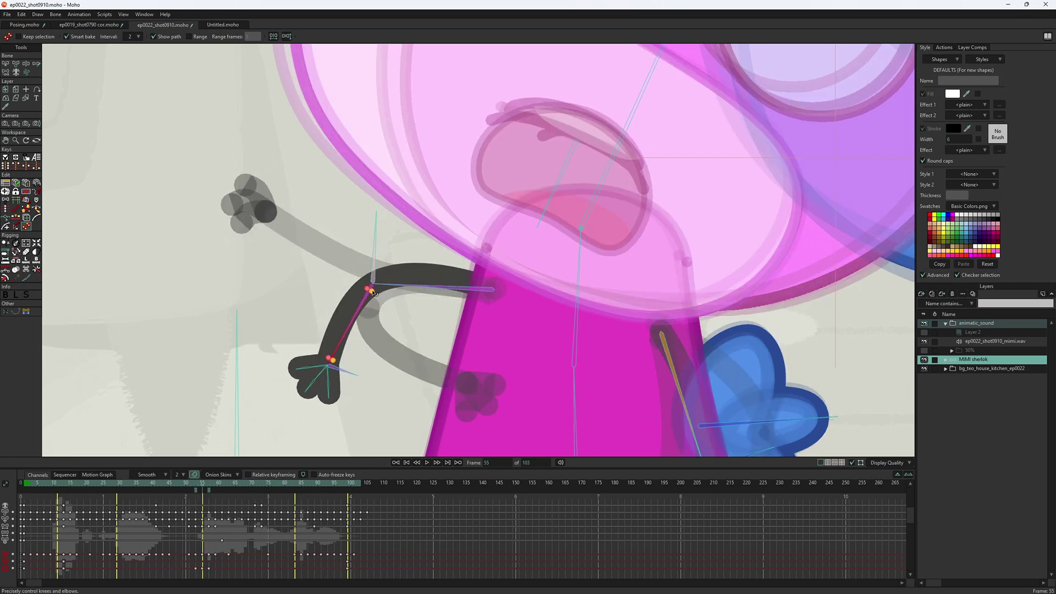
pyautogui.moveTo(334, 382)
pyautogui.mouseDown()
pyautogui.moveTo(342, 394)
pyautogui.moveTo(333, 401)
pyautogui.moveTo(310, 395)
pyautogui.mouseUp()
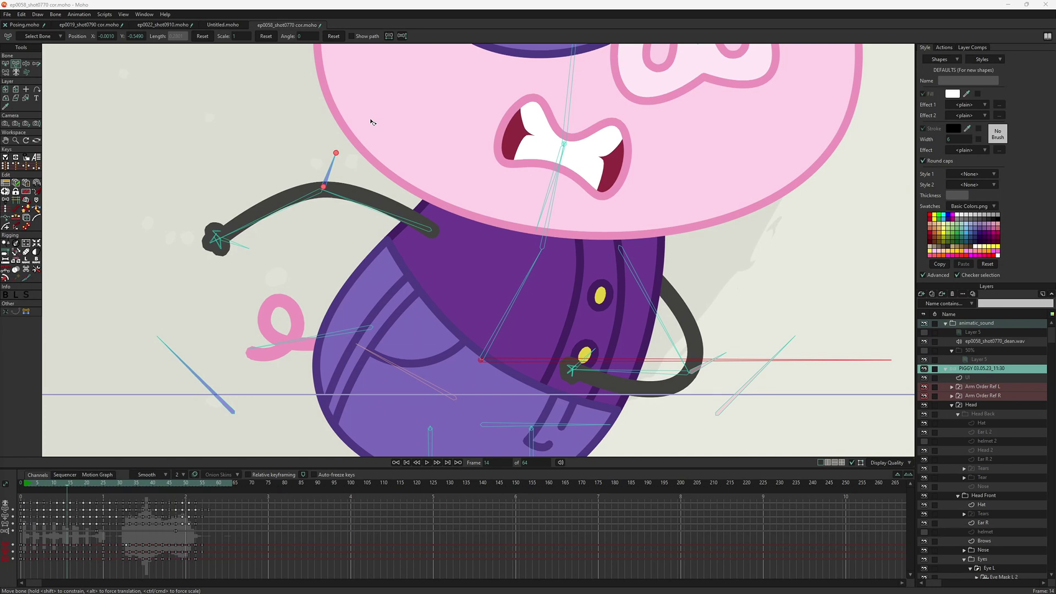
# Step: Turn on Show path and scrub the pig scene to frame 19 with MR Pose Tool active
pyautogui.click(355, 37)
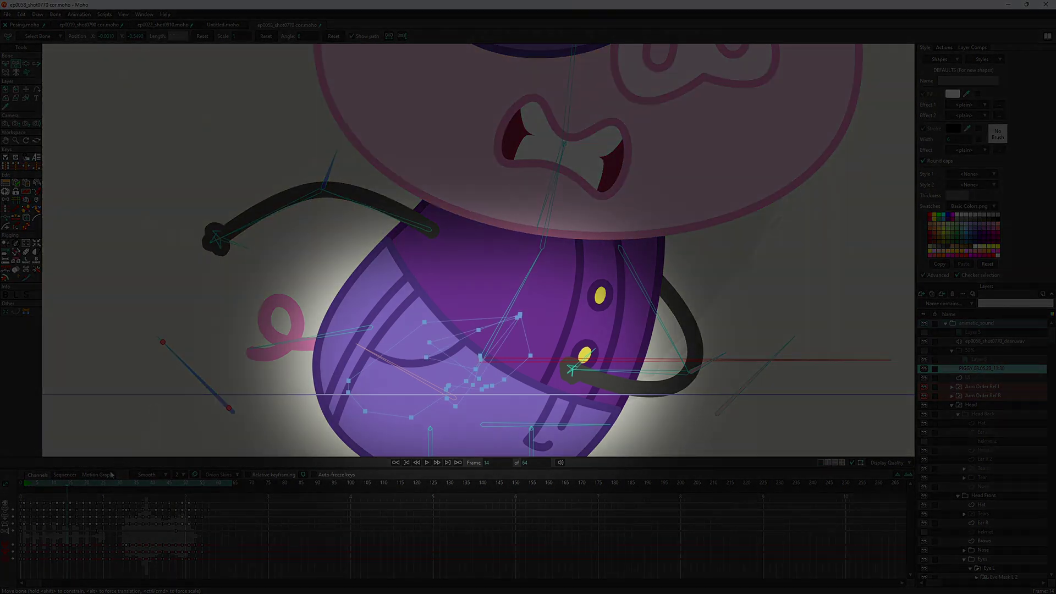
pyautogui.moveTo(67, 483); pyautogui.dragTo(89, 482)
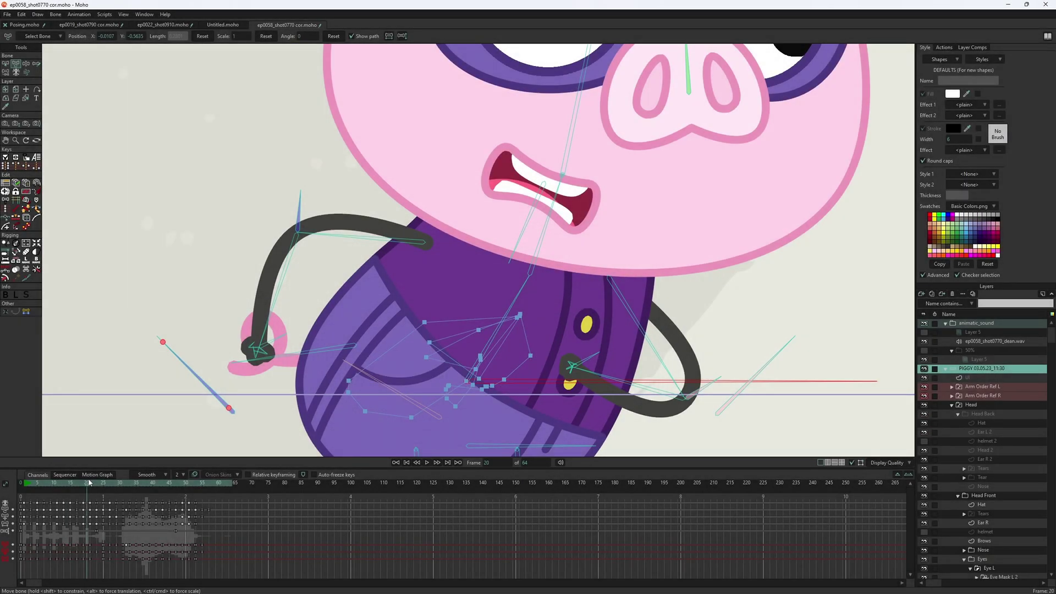
pyautogui.moveTo(88, 482); pyautogui.dragTo(84, 482)
pyautogui.click(27, 226)
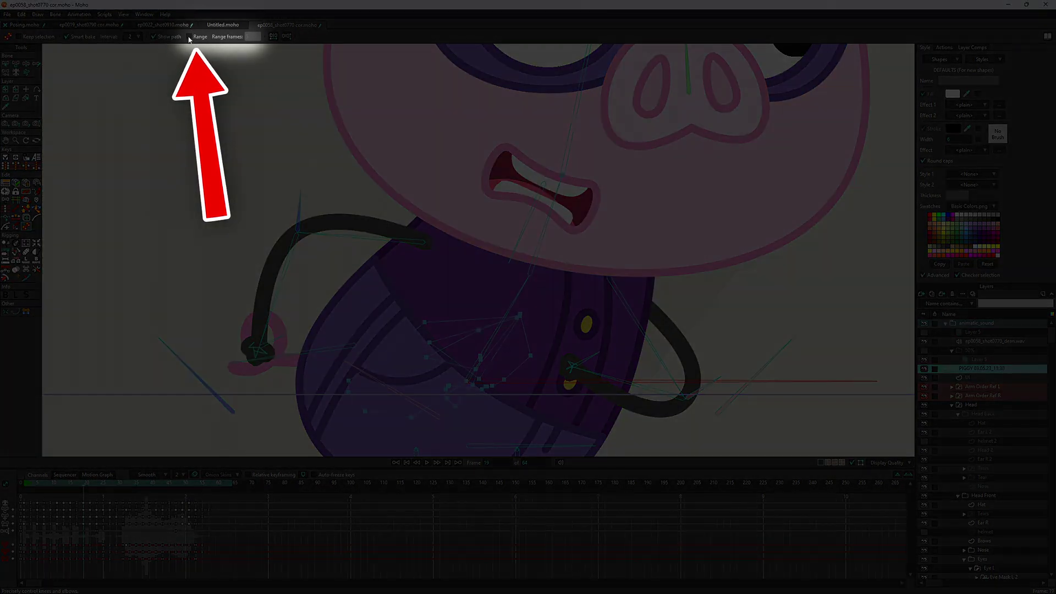
# Step: Enable Range in the MR Pose Tool options and move the timeline to frame 9
pyautogui.click(190, 37)
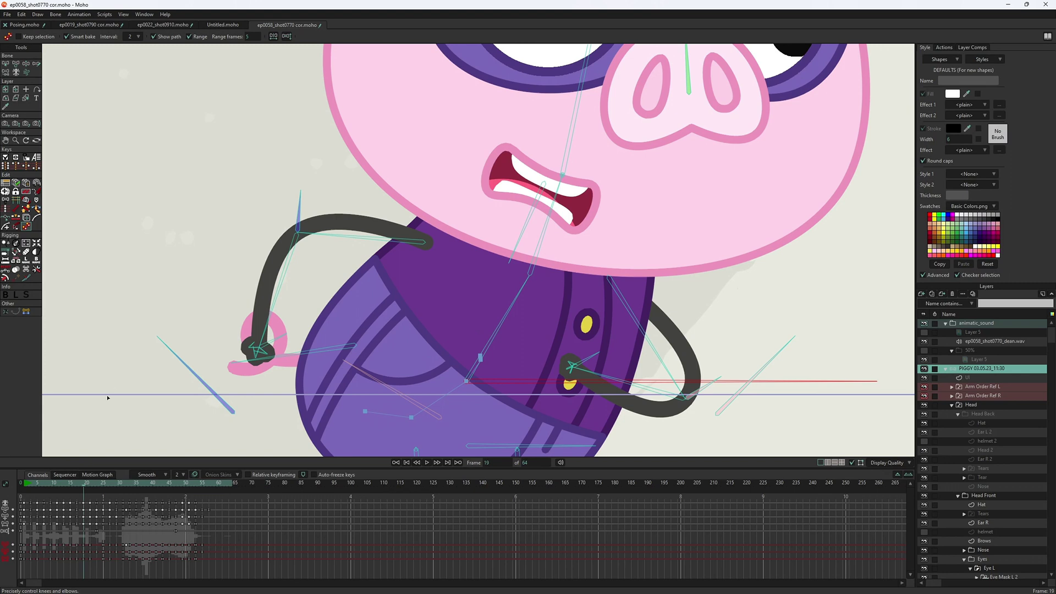
pyautogui.moveTo(81, 485)
pyautogui.mouseDown()
pyautogui.moveTo(66, 487)
pyautogui.moveTo(122, 474)
pyautogui.moveTo(93, 470)
pyautogui.mouseUp()
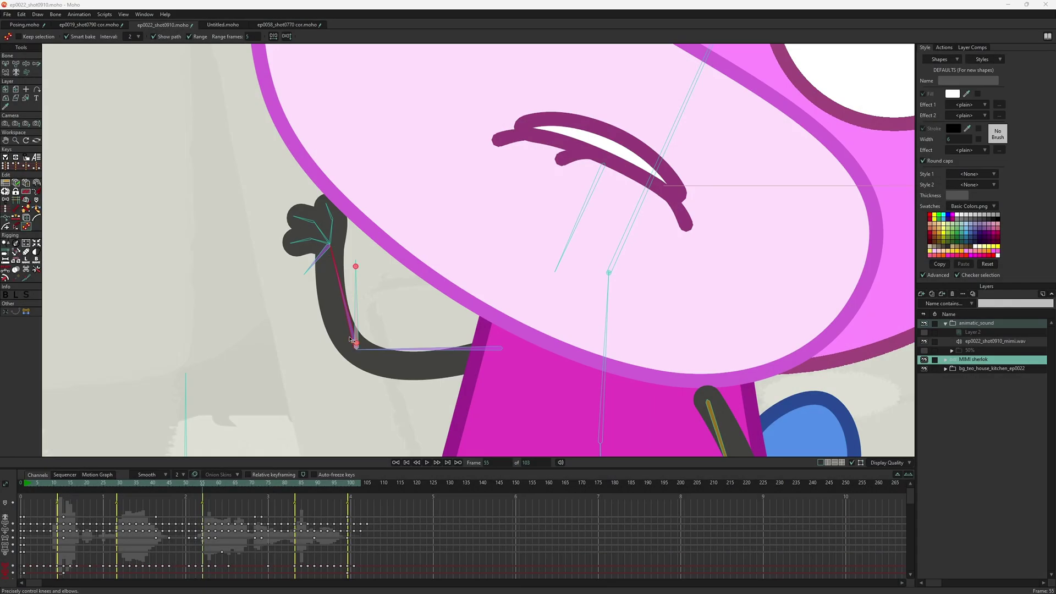
# Step: Select the pink character's hand and elbow bones and drag to extend her forearm left
pyautogui.click(331, 248)
pyautogui.keyDown('ctrl'); pyautogui.click(355, 342); pyautogui.keyUp('ctrl')
pyautogui.moveTo(338, 263); pyautogui.dragTo(332, 290)
pyautogui.hotkey('ctrl', 'z')
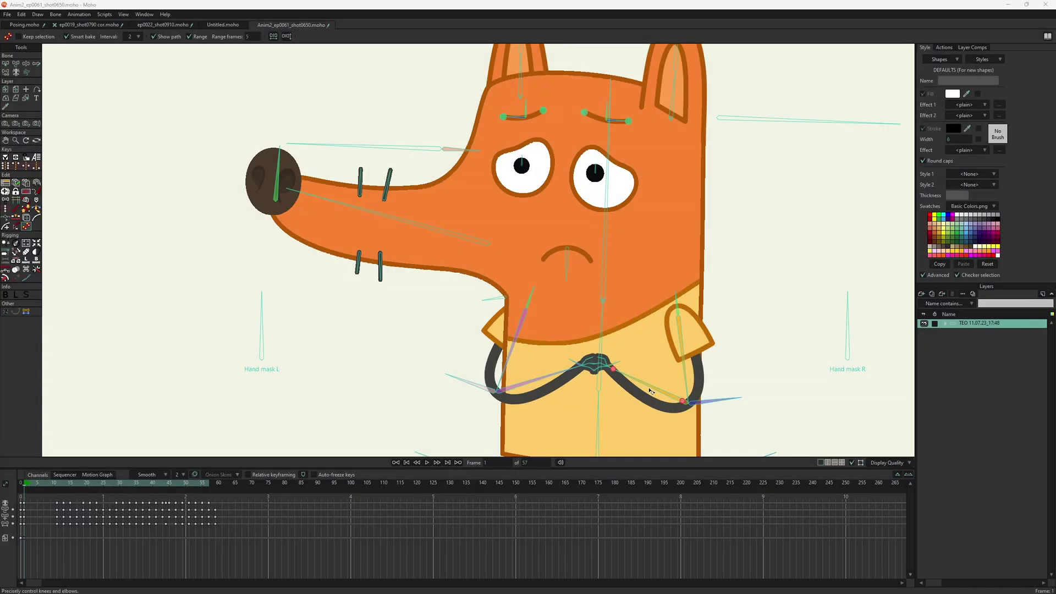
pyautogui.click(5, 63)
pyautogui.click(678, 312)
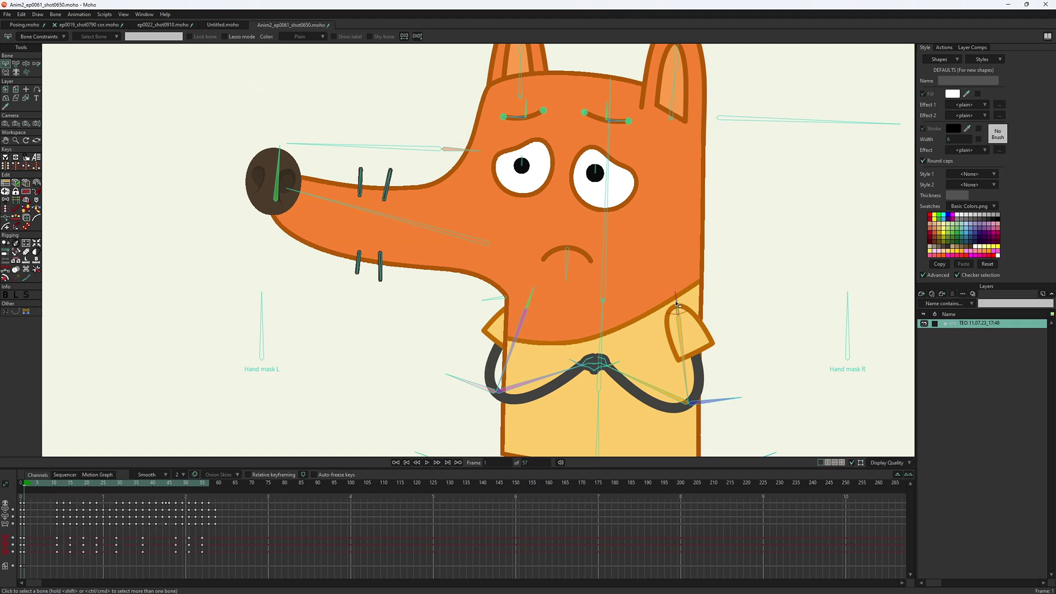
pyautogui.click(55, 36)
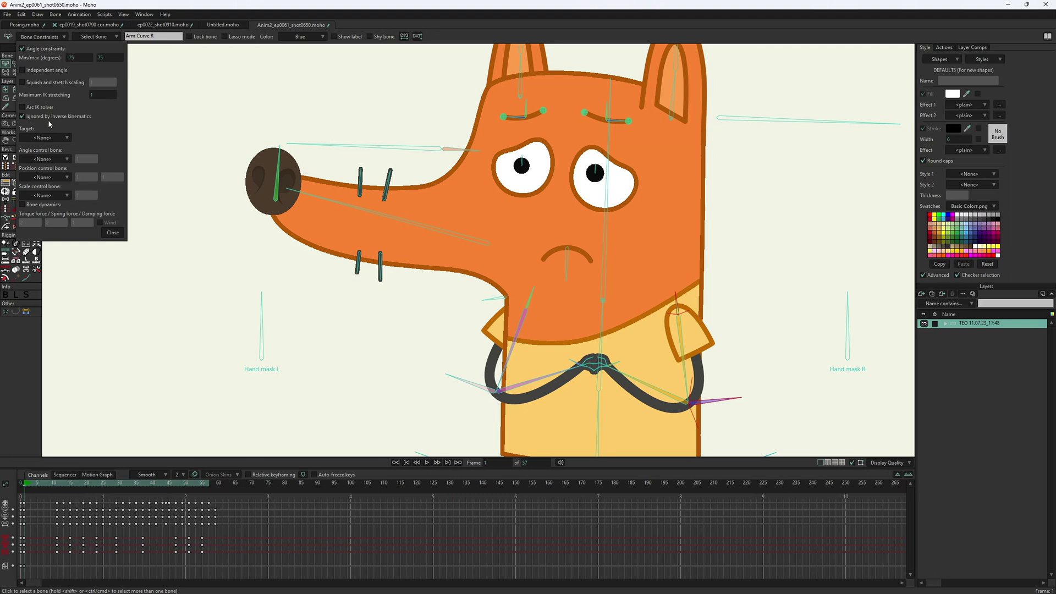
pyautogui.click(111, 230)
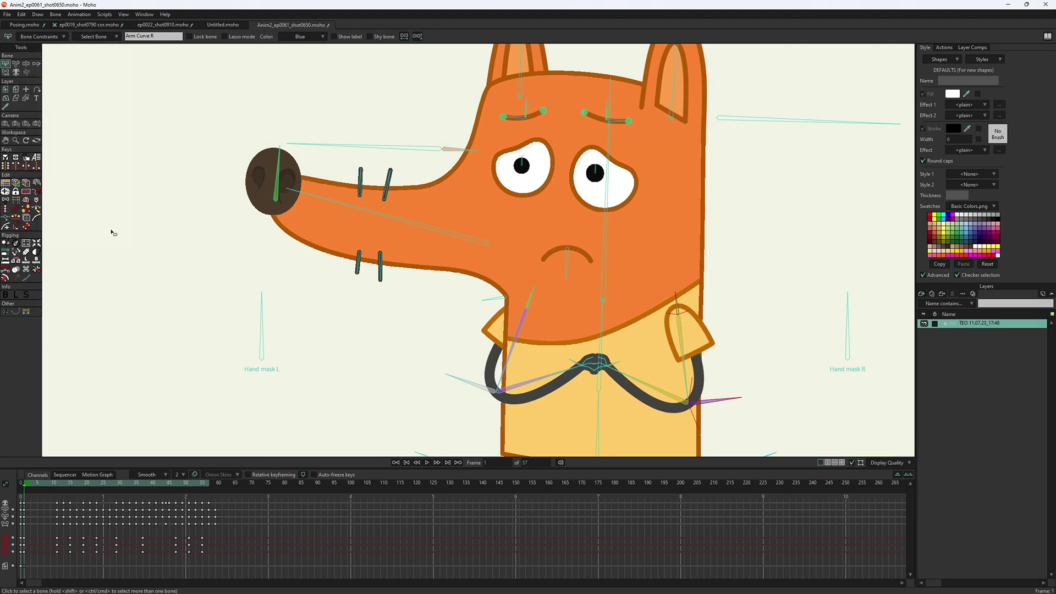
pyautogui.click(26, 226)
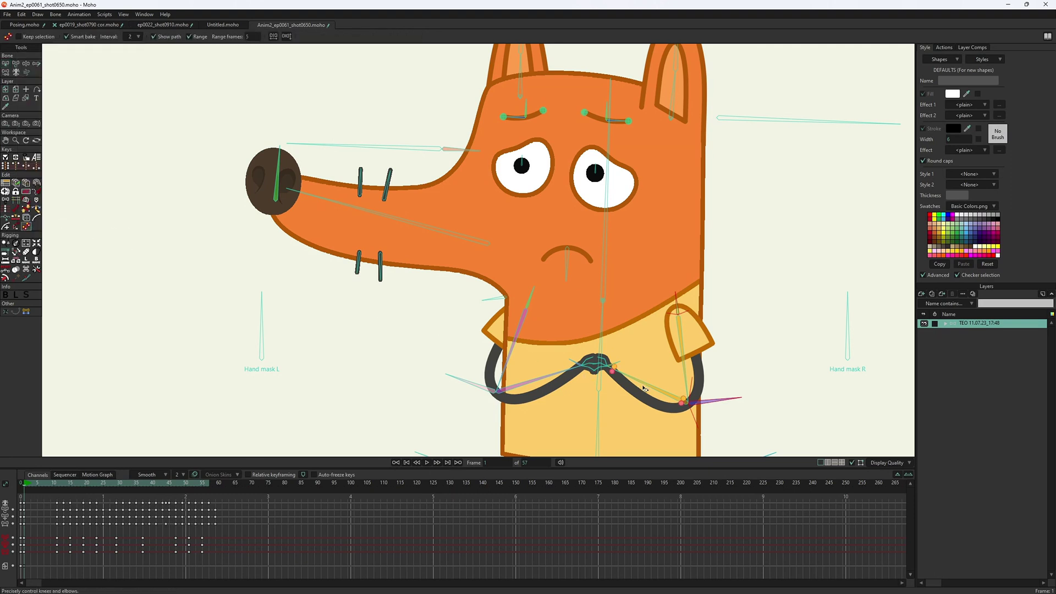